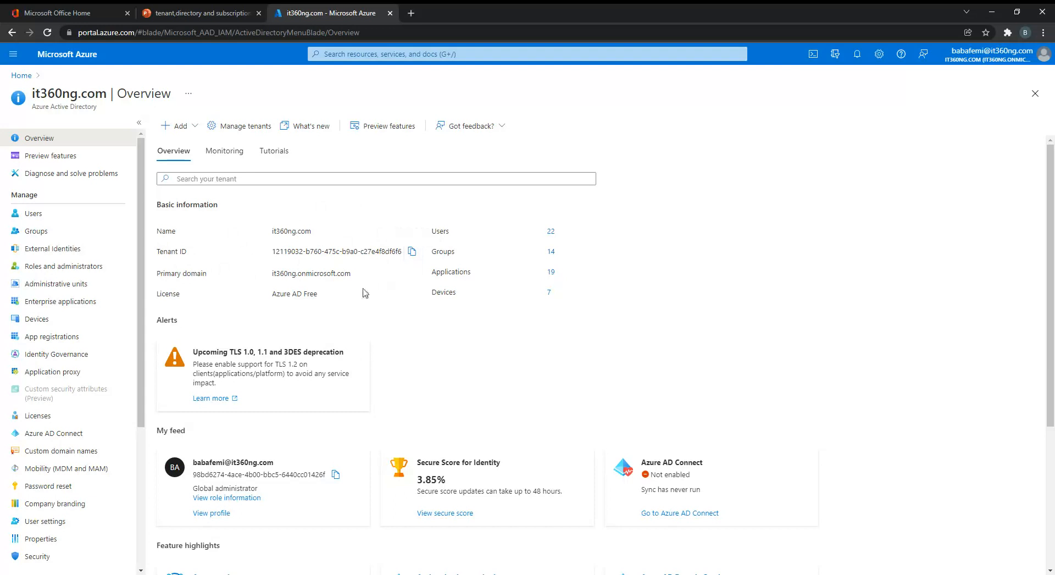
Step: Start creating a new tenant of type Azure Active Directory and proceed to its configuration details
drag(368, 294, 265, 297)
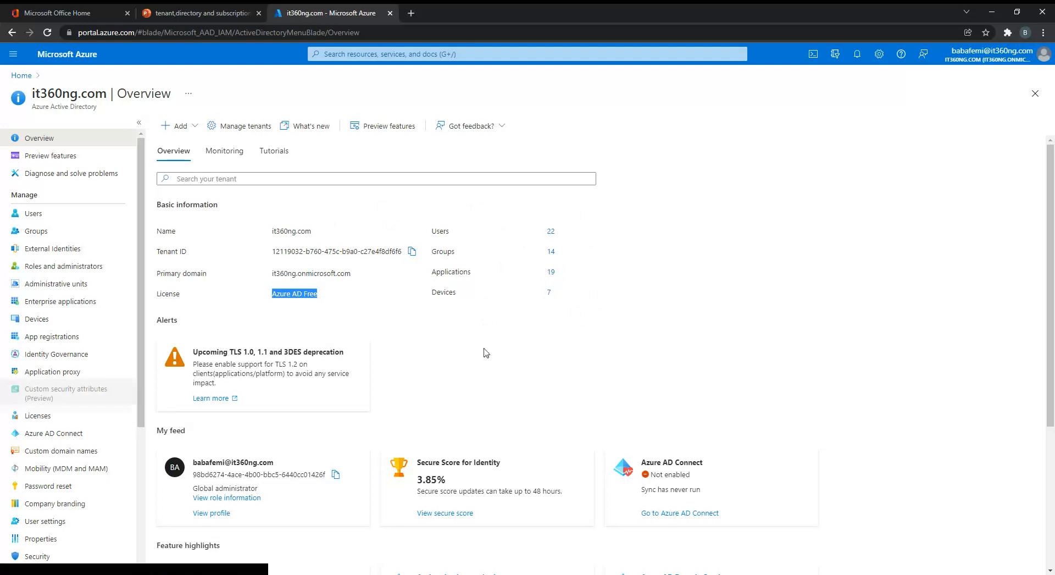
click(238, 126)
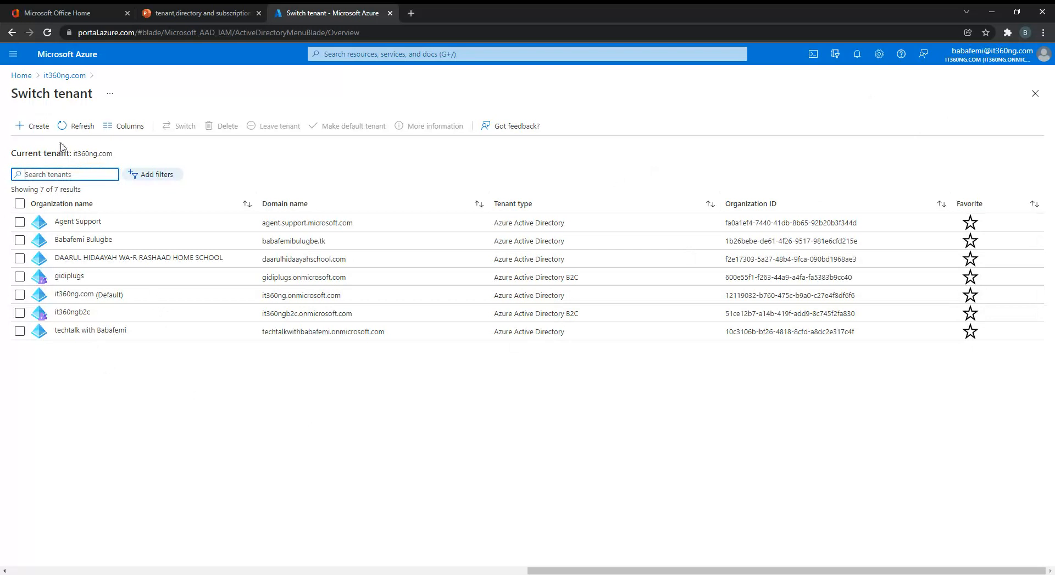
click(26, 131)
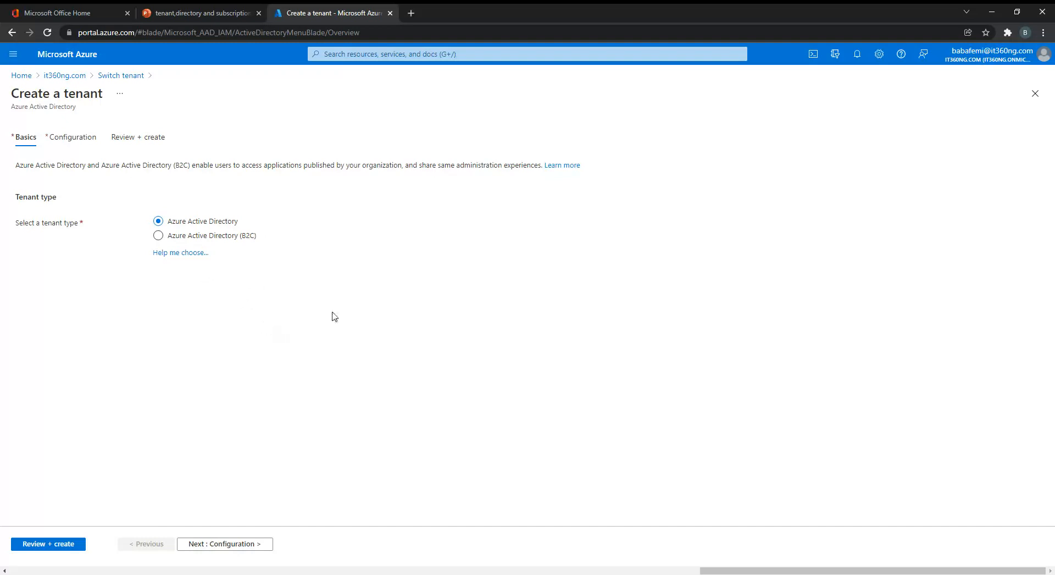
click(202, 546)
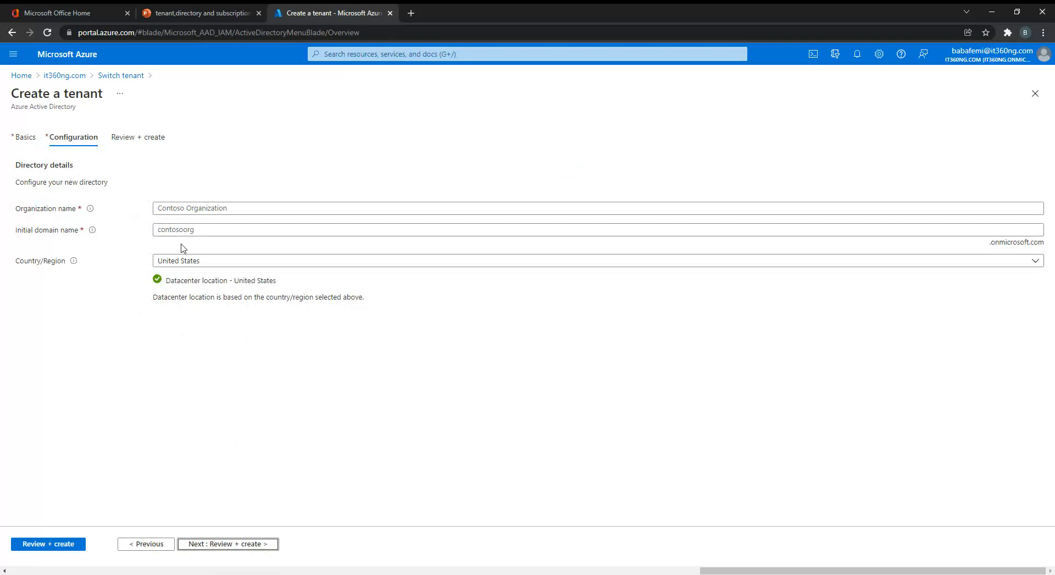
Step: Set the new tenant's organization name to TalkTechBabs
click(197, 208)
text(T)
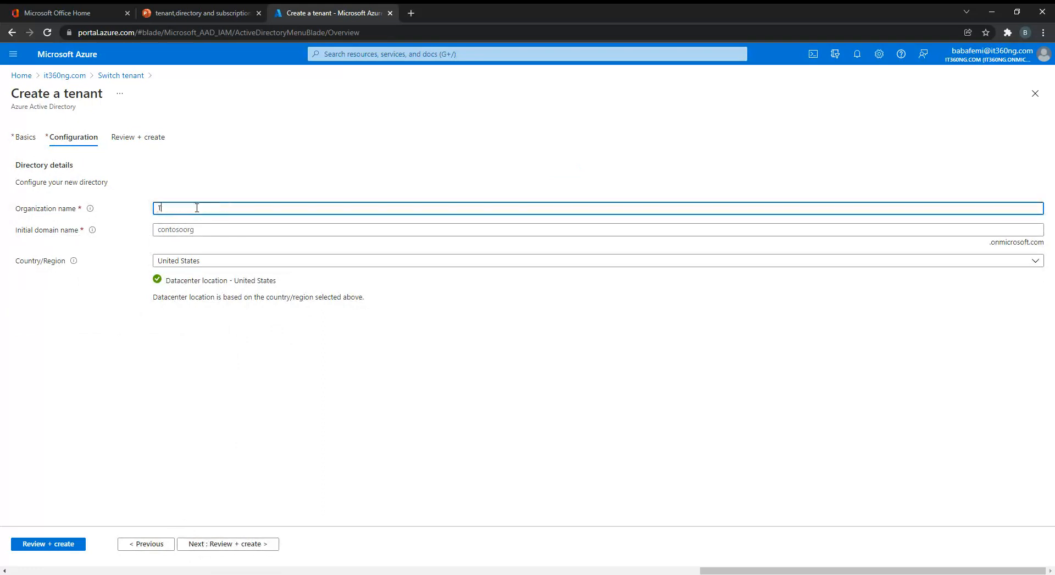
text(alkTechBabs)
click(186, 236)
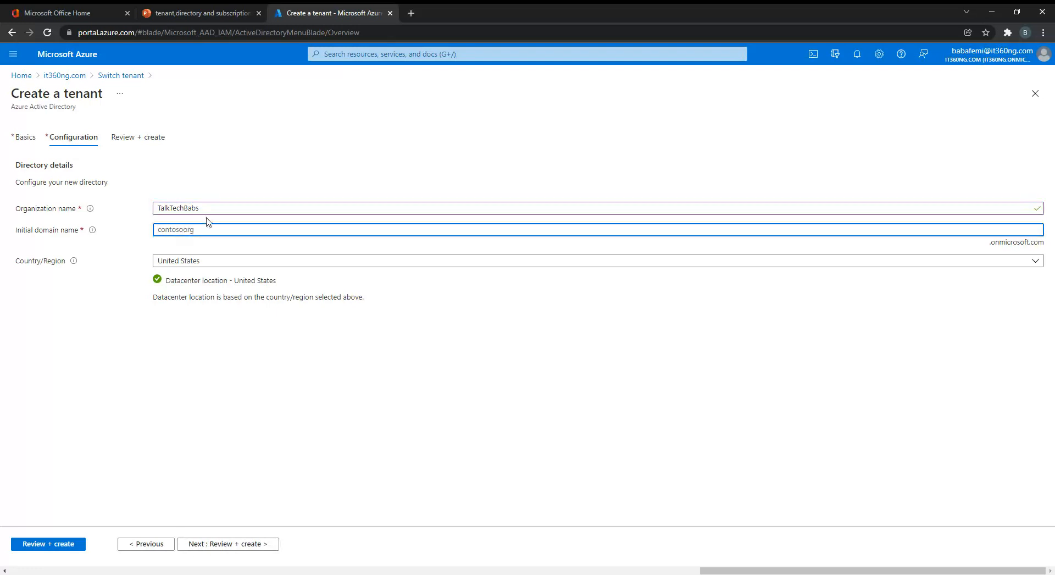
Step: Copy the organization name TalkTechBabs into the initial domain name and check the resulting onmicrosoft.com domain
drag(205, 210, 154, 208)
key(ctrl+c)
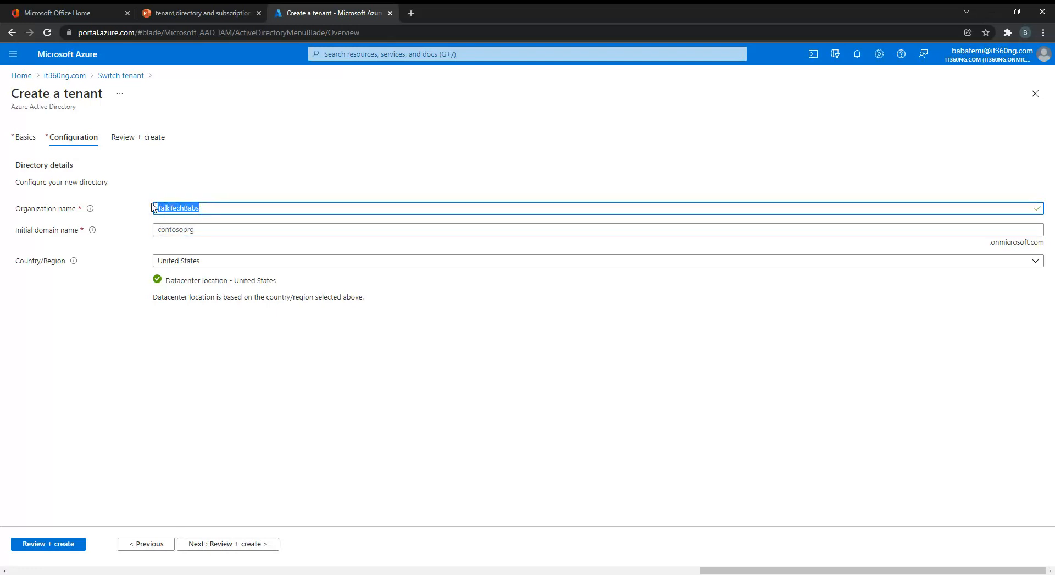
click(169, 229)
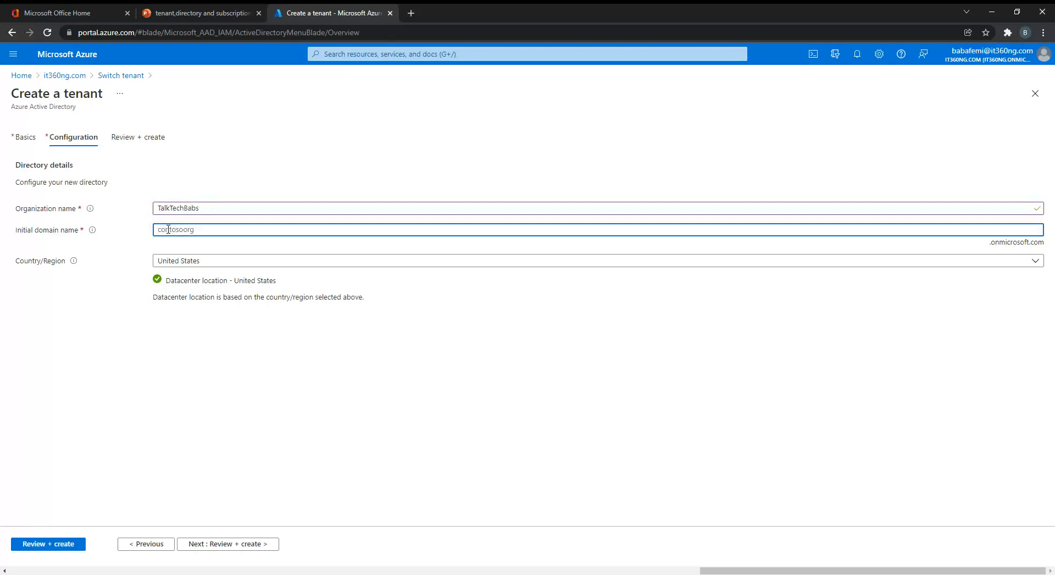
key(ctrl+v)
click(888, 337)
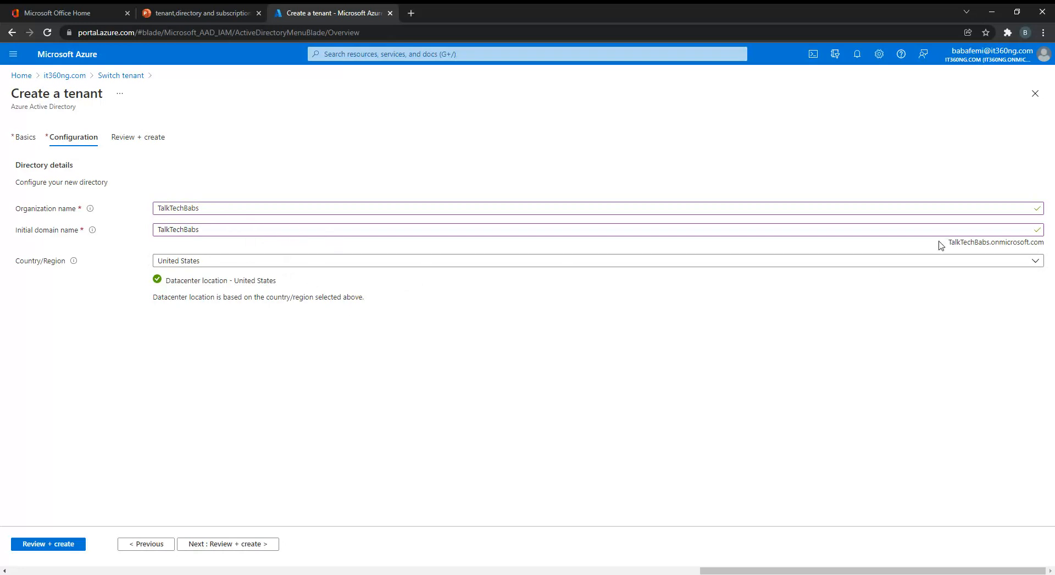
drag(939, 242, 1045, 245)
click(1046, 241)
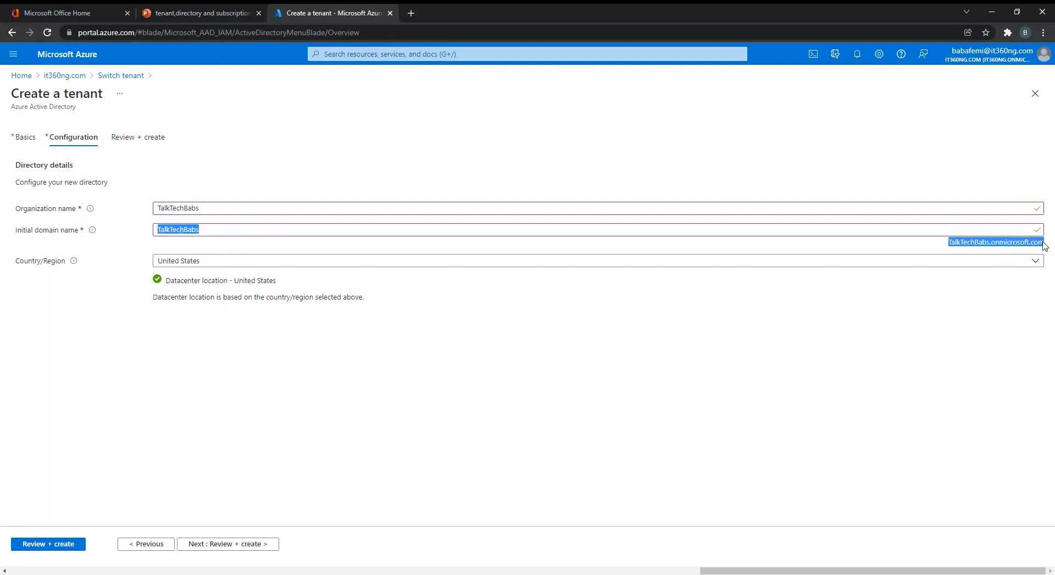
click(950, 246)
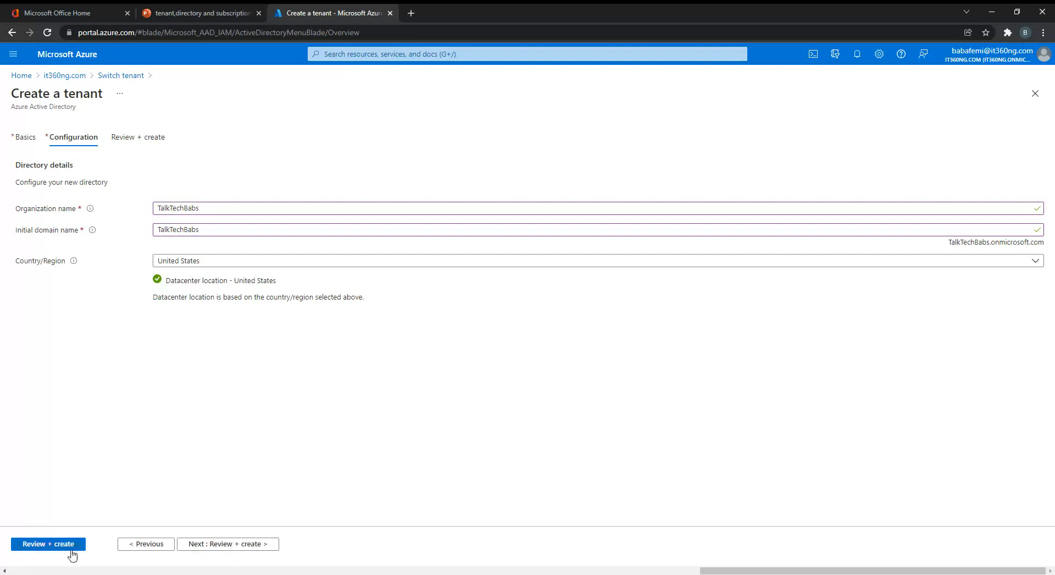
Step: Review the tenant settings, request the tenant's creation and submit the displayed CAPTCHA characters
click(62, 548)
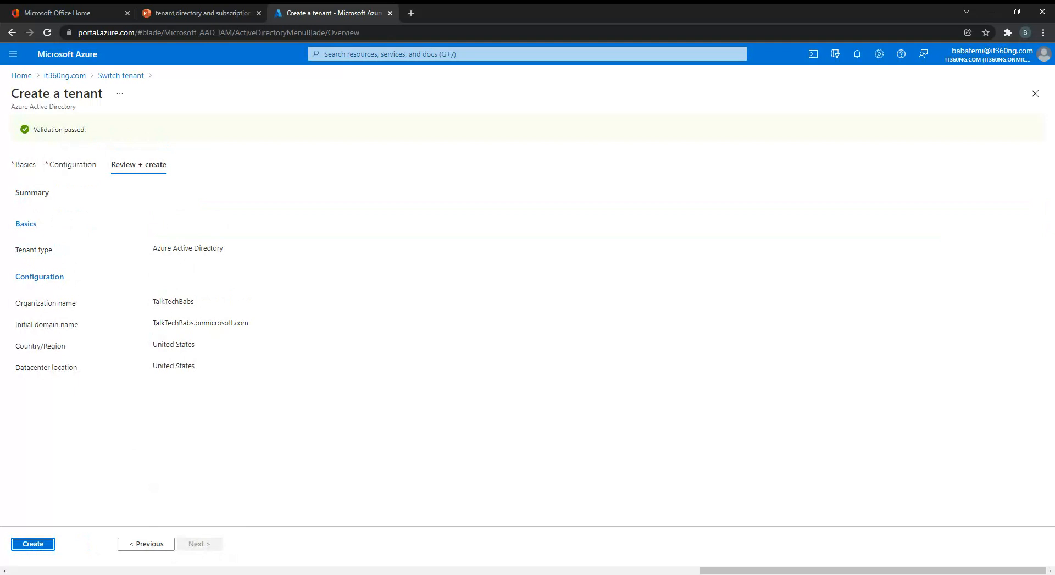
click(25, 544)
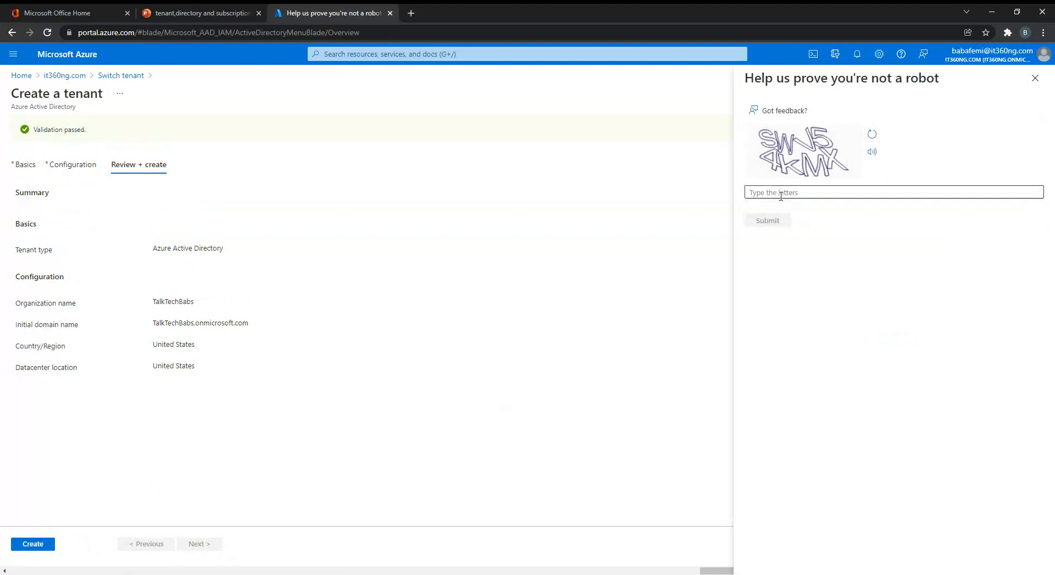
click(778, 191)
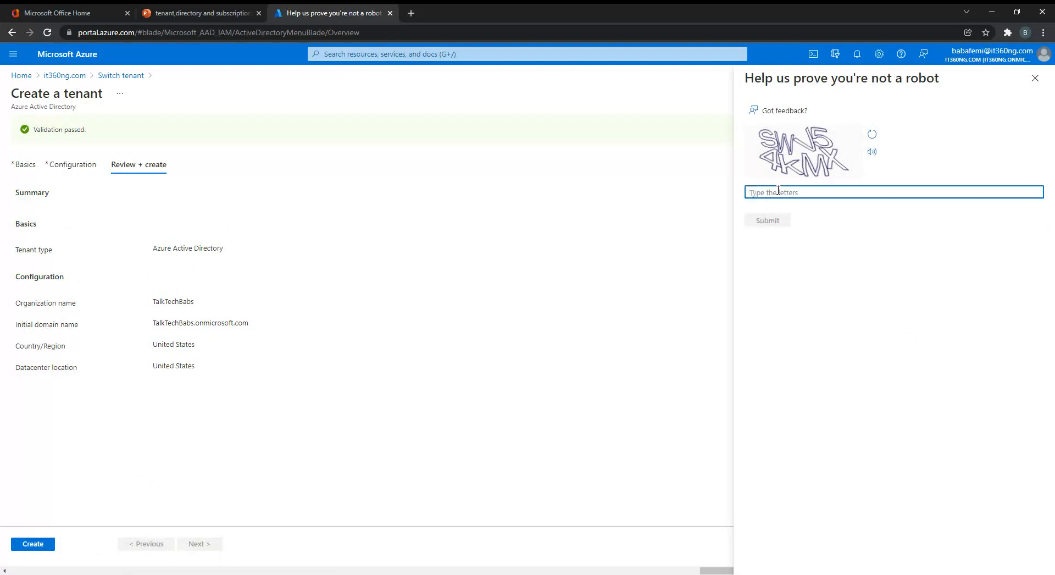
text(S)
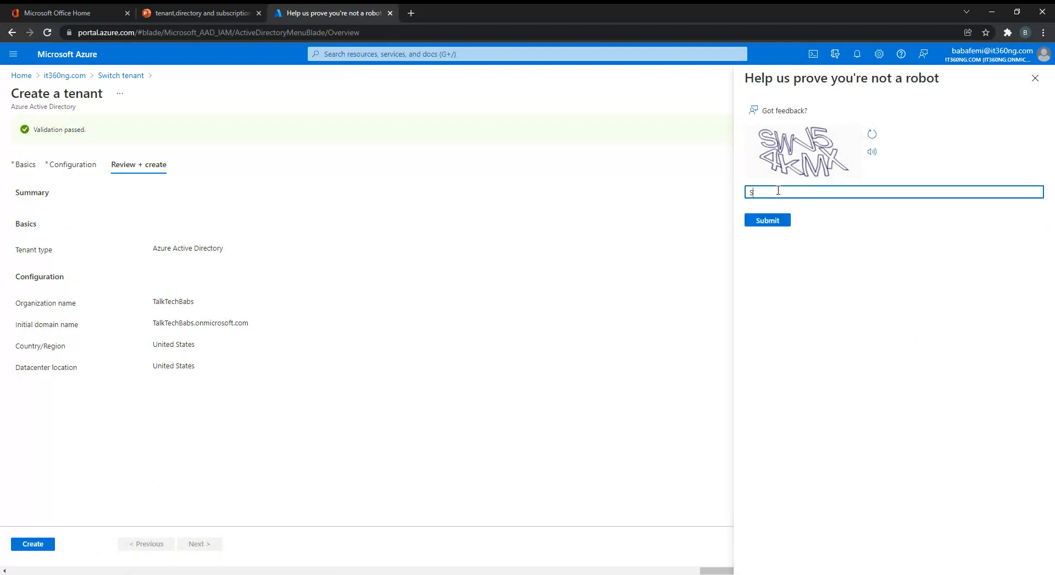
text(W)
text(N)
text(5)
text(4)
text(K)
text(MX)
click(778, 220)
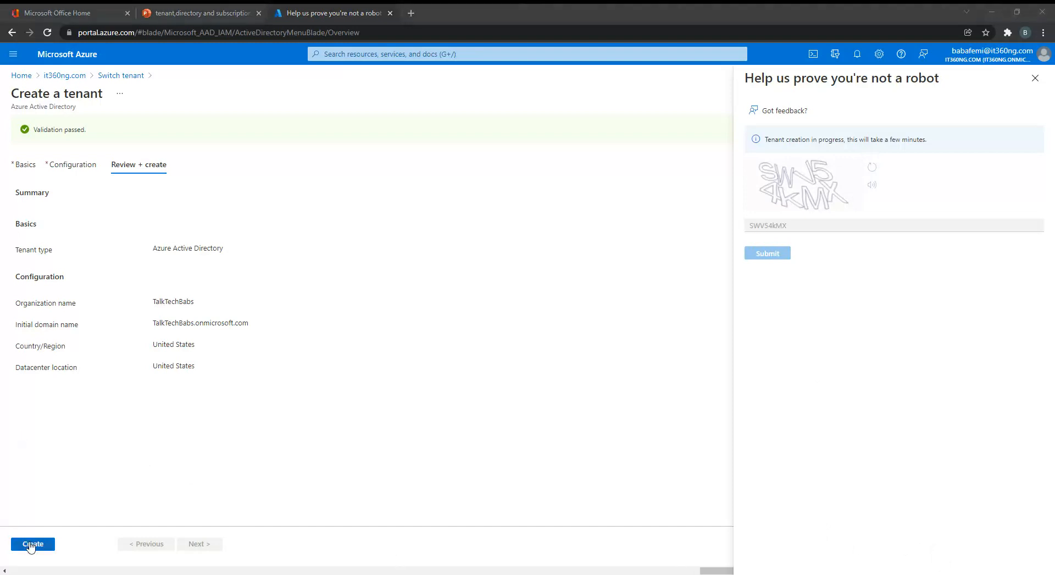
Step: Try to create the same tenant again by entering and submitting the new CAPTCHA characters
click(30, 544)
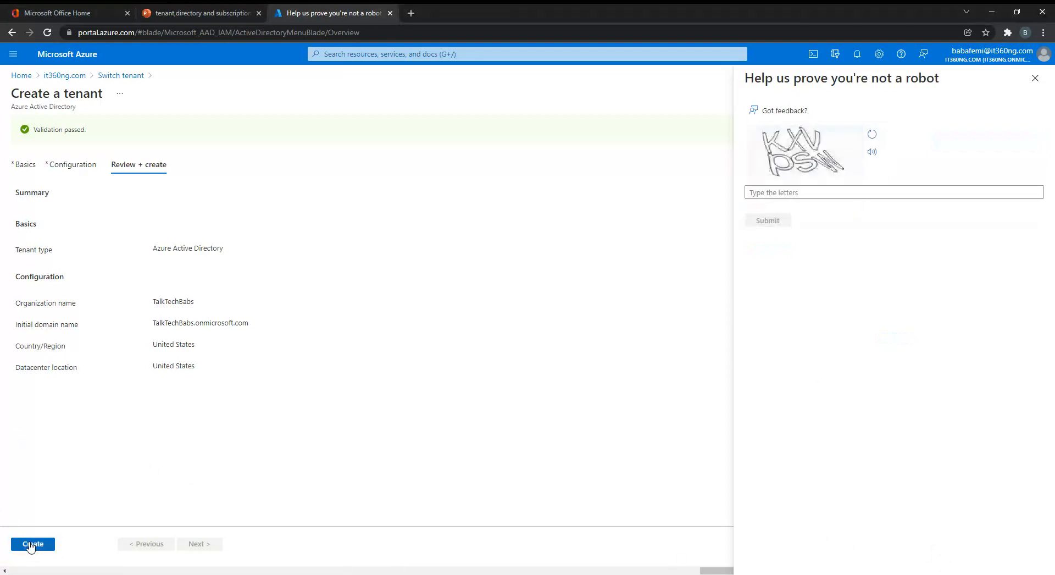
click(768, 192)
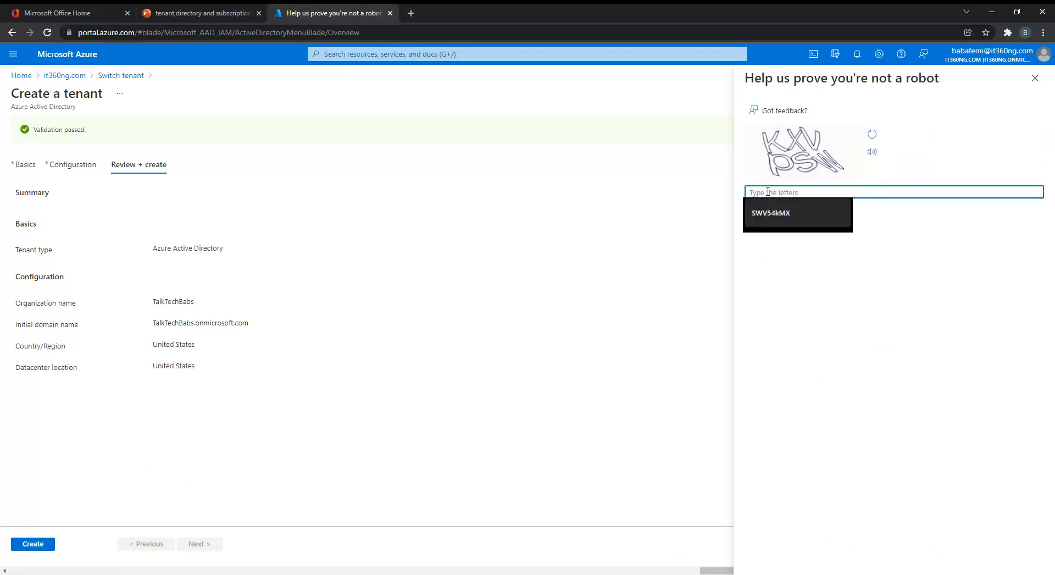
text(K)
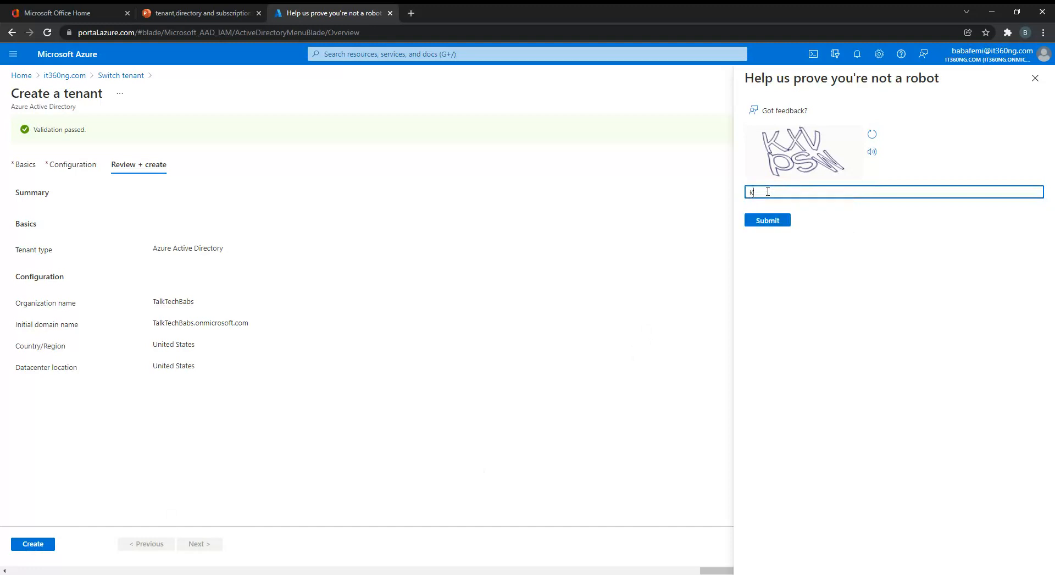
text(XVpSW)
click(767, 222)
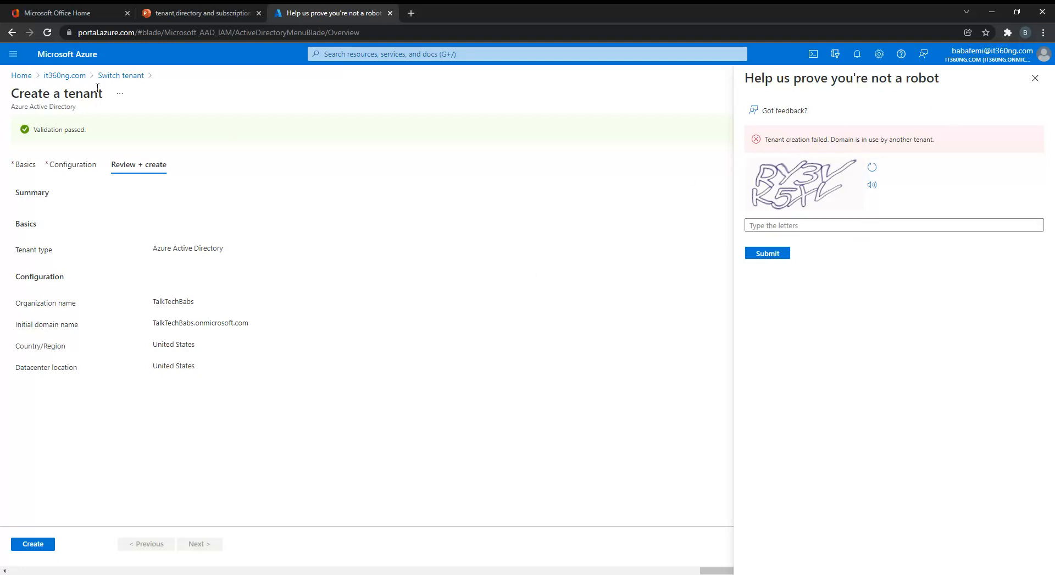
Step: Reload the tenant list, view the TalkTechBabs tenant's details and open its user list
click(110, 76)
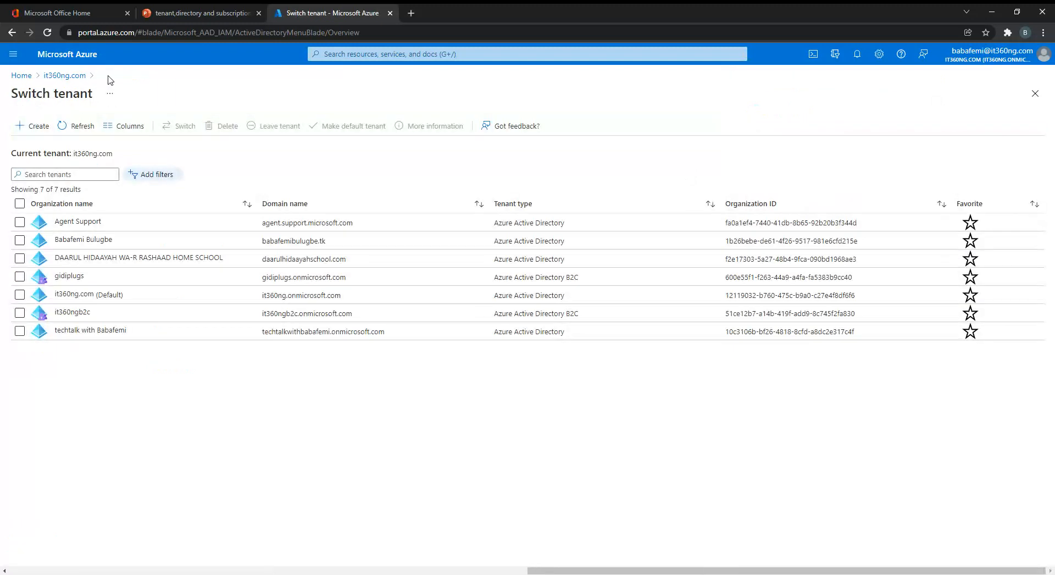
click(48, 34)
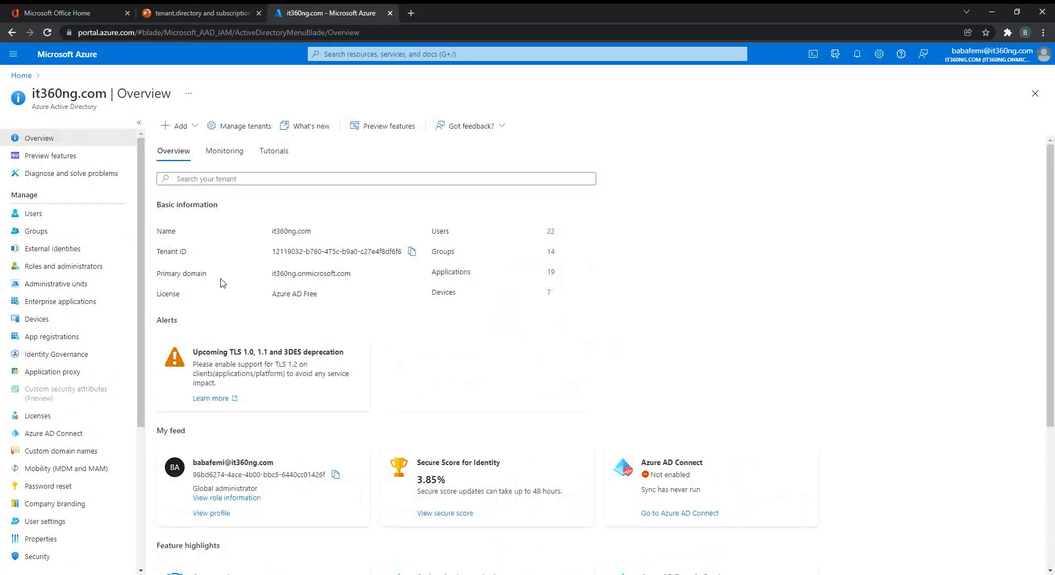
click(231, 129)
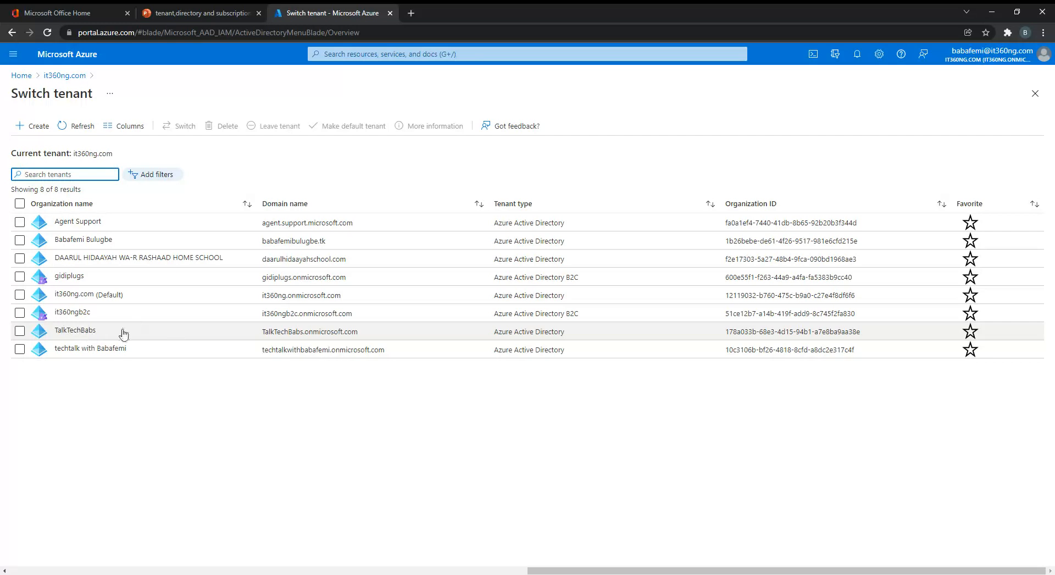
click(85, 335)
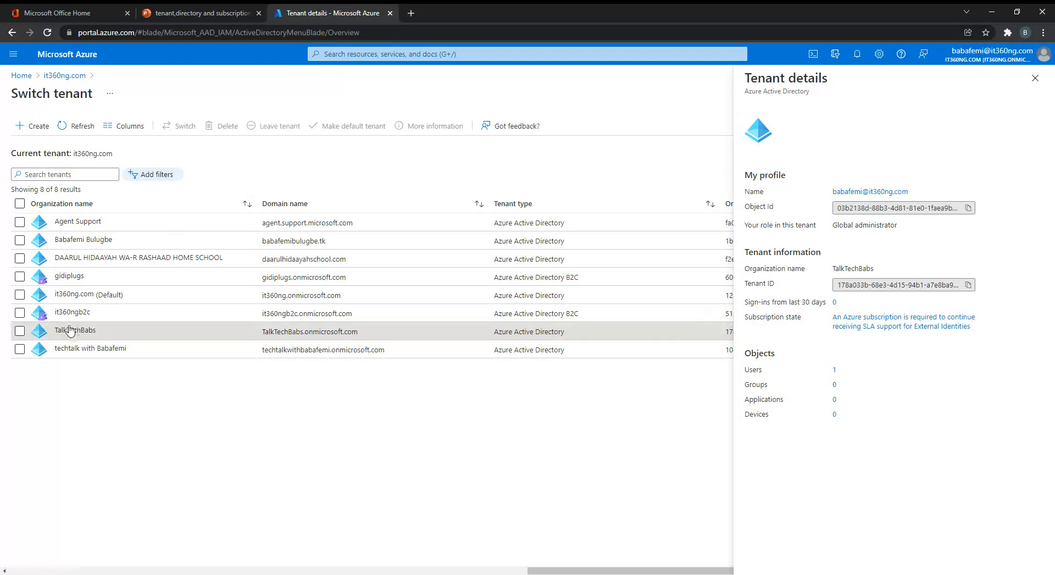
click(835, 372)
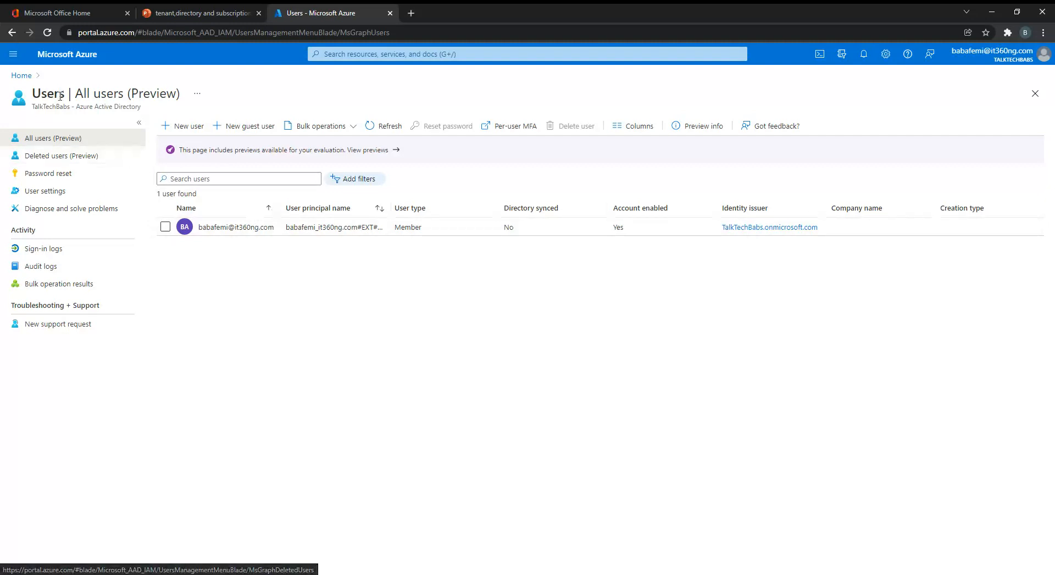
Step: Return to the portal home and open the Azure Active Directory overview of the TalkTechBabs tenant
click(23, 76)
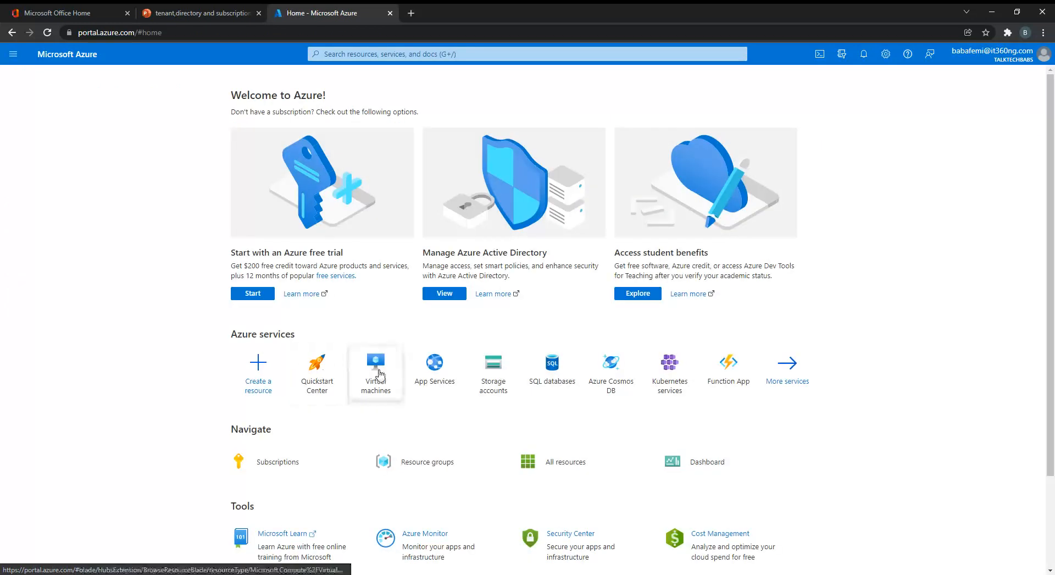
click(13, 53)
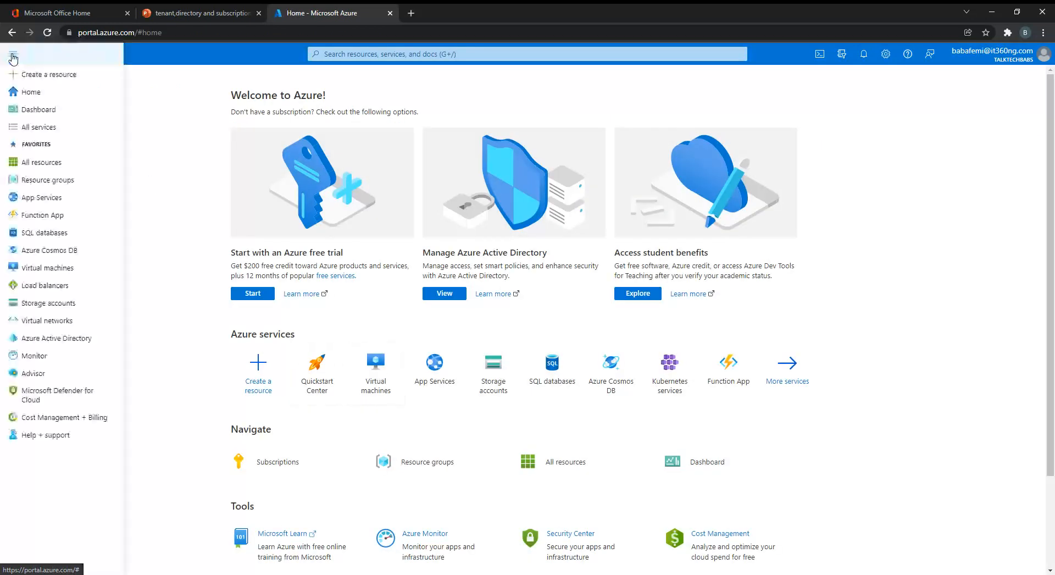
click(80, 337)
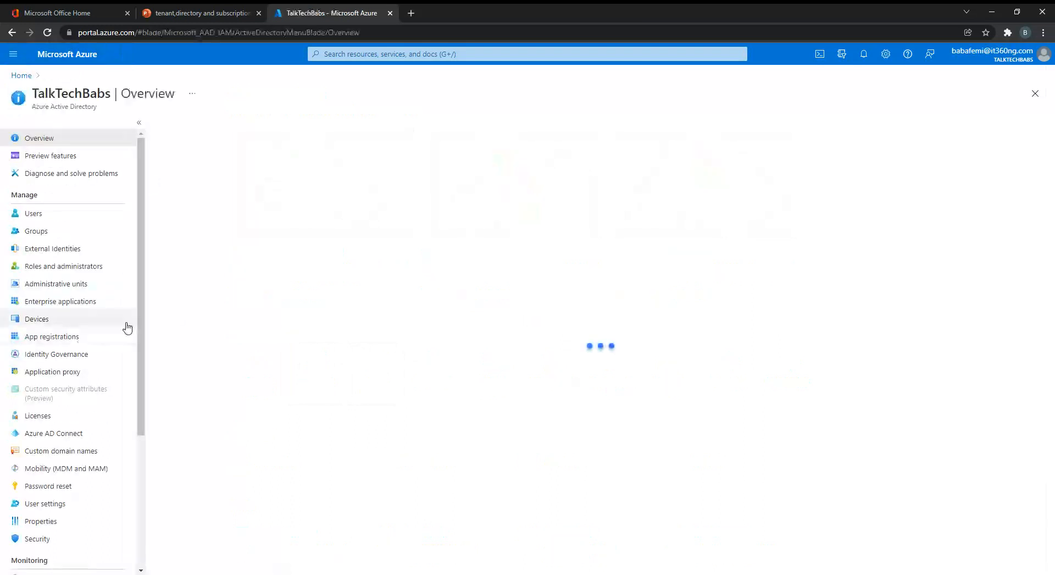
scroll(142, 369, down, 1)
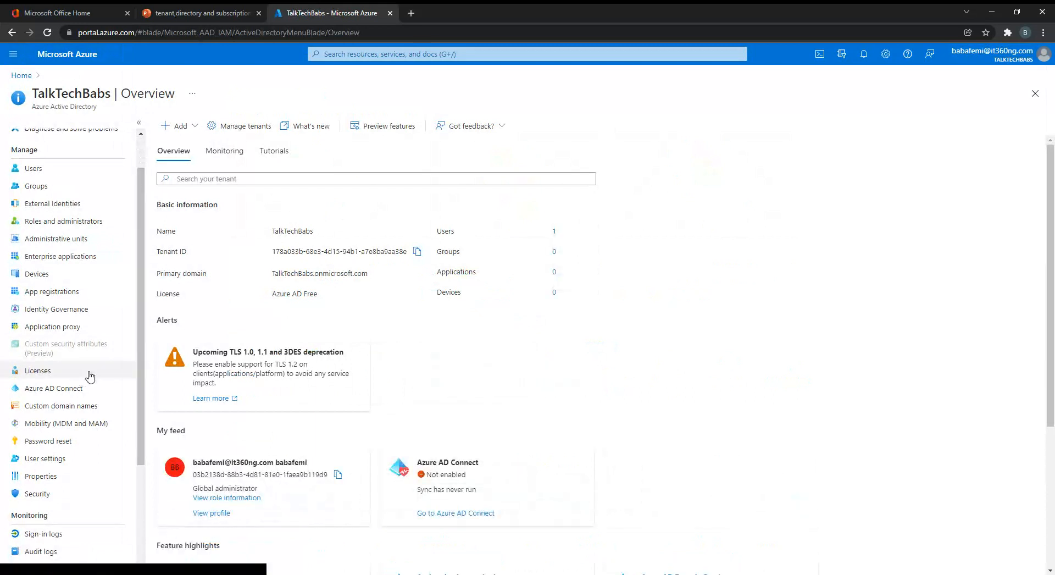
Step: Select the TalkTechBabs tenant among the managed tenants and start deleting it
click(220, 128)
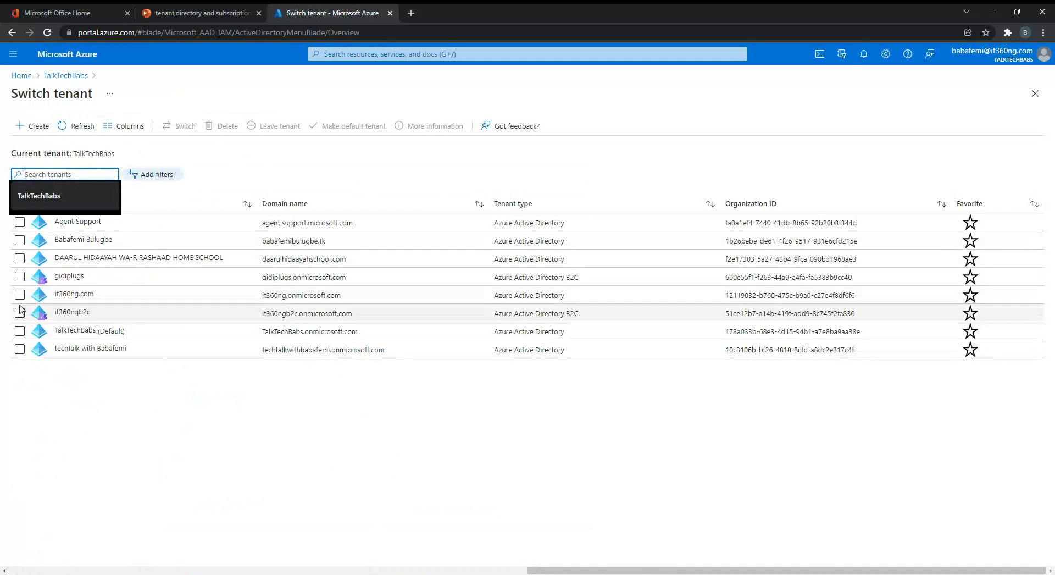
click(25, 333)
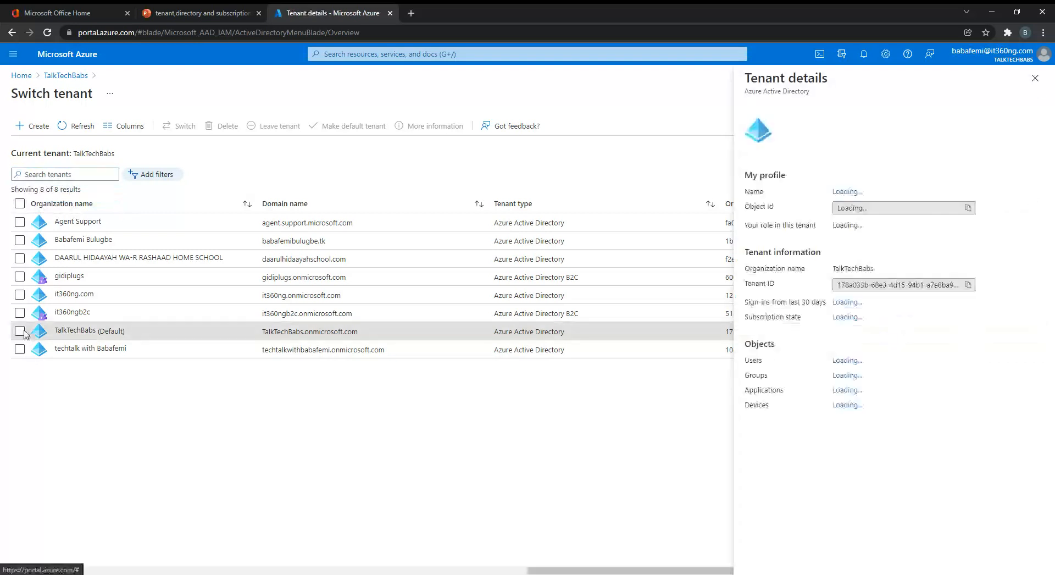
click(22, 332)
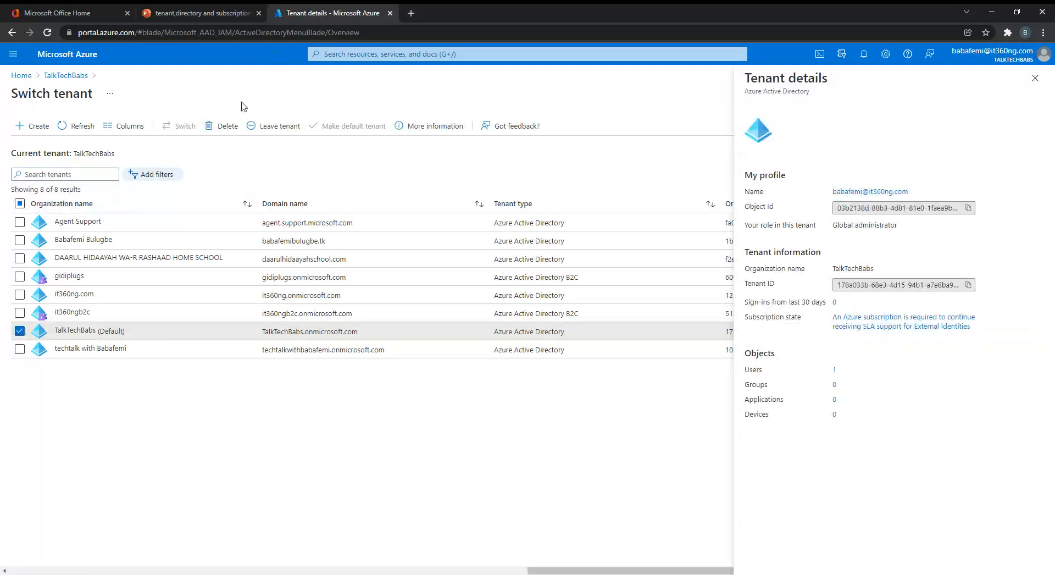
click(229, 126)
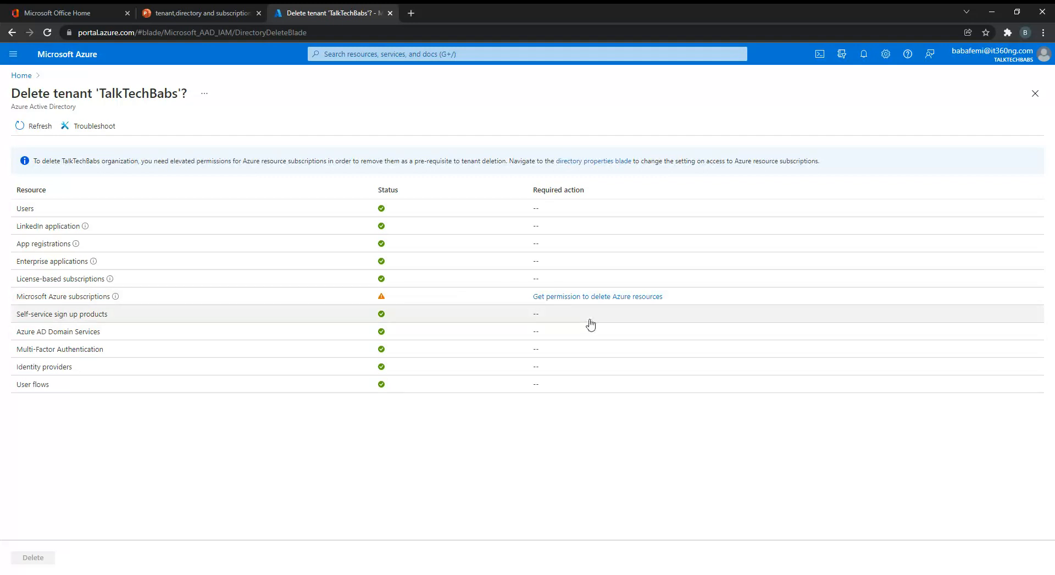
Step: Grant the account access management for Azure resources in the TalkTechBabs tenant's properties and save the change
click(637, 298)
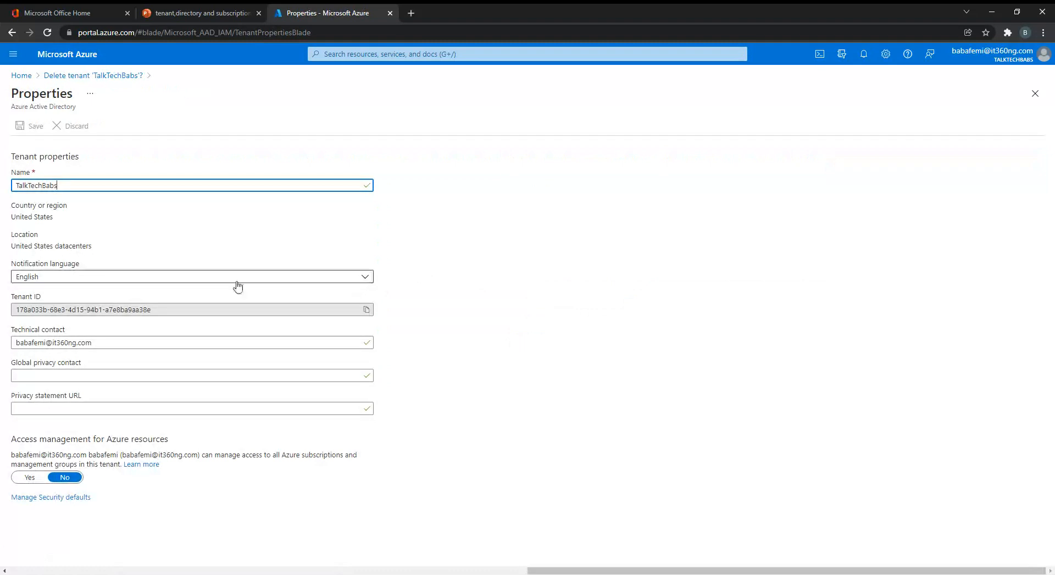
click(30, 477)
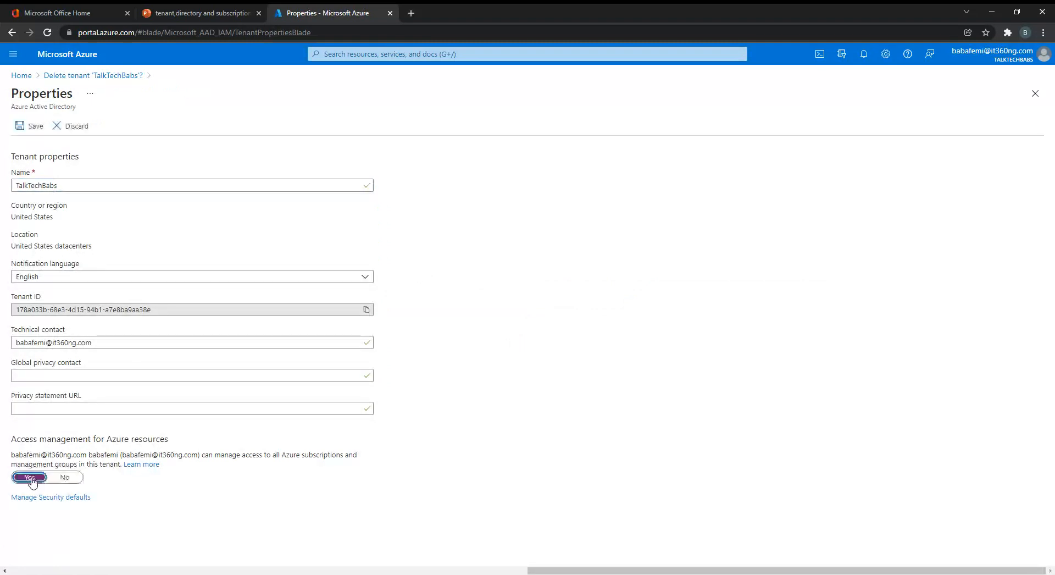
click(37, 130)
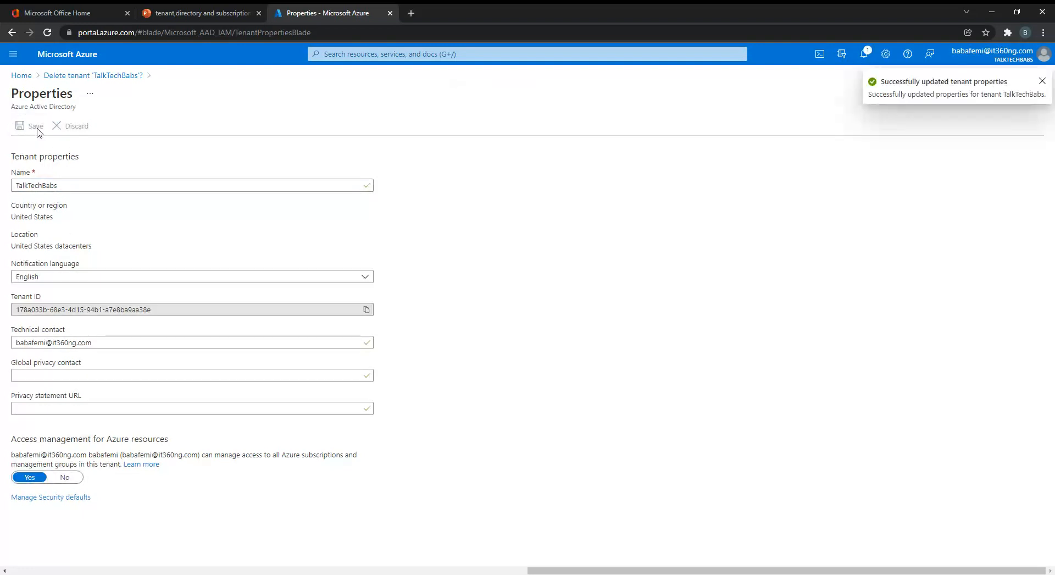
Step: Return to the tenant deletion page, refresh the resource checks and delete the TalkTechBabs tenant
click(96, 75)
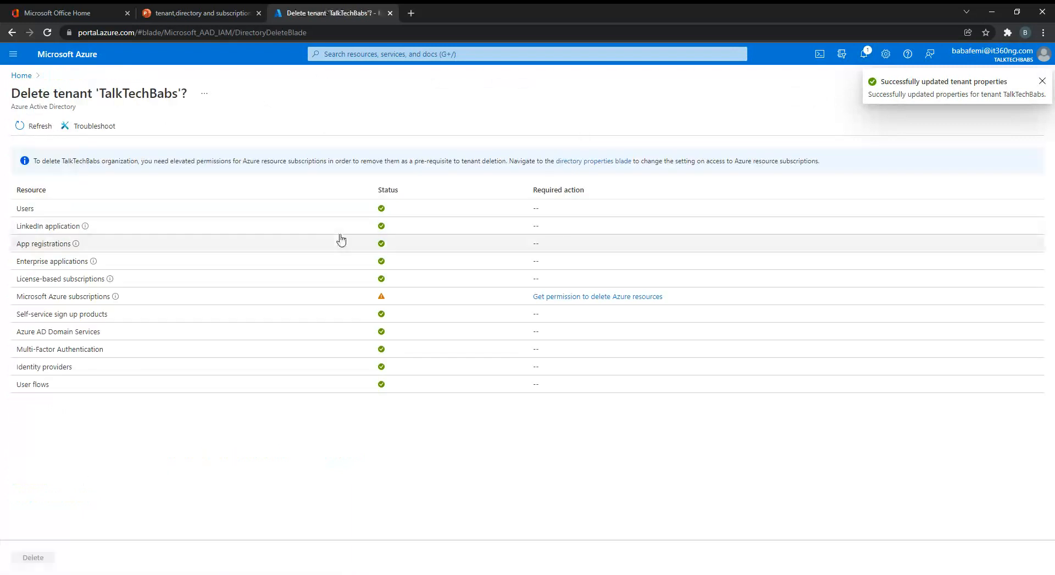
click(53, 129)
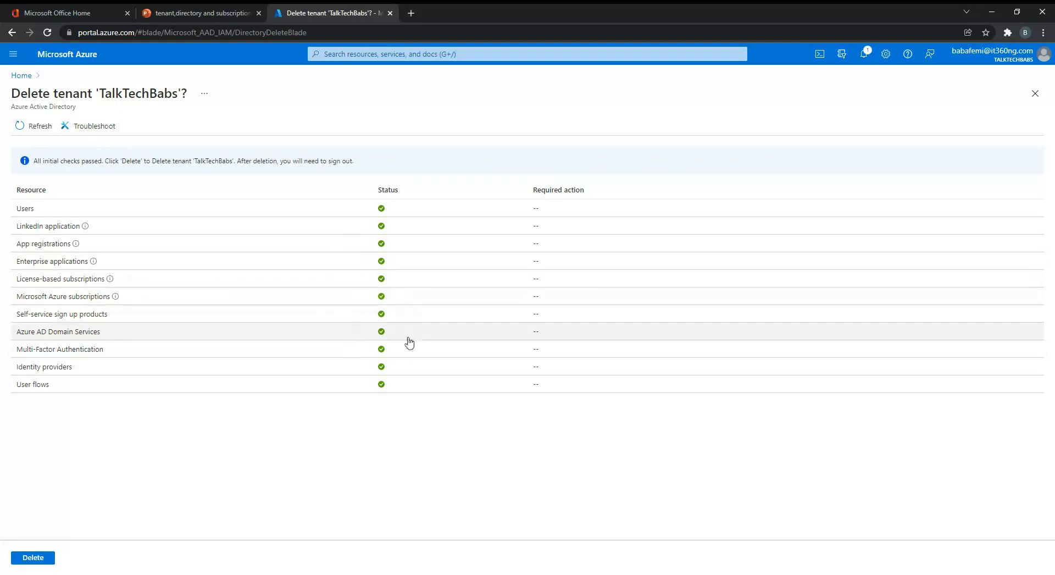
click(32, 561)
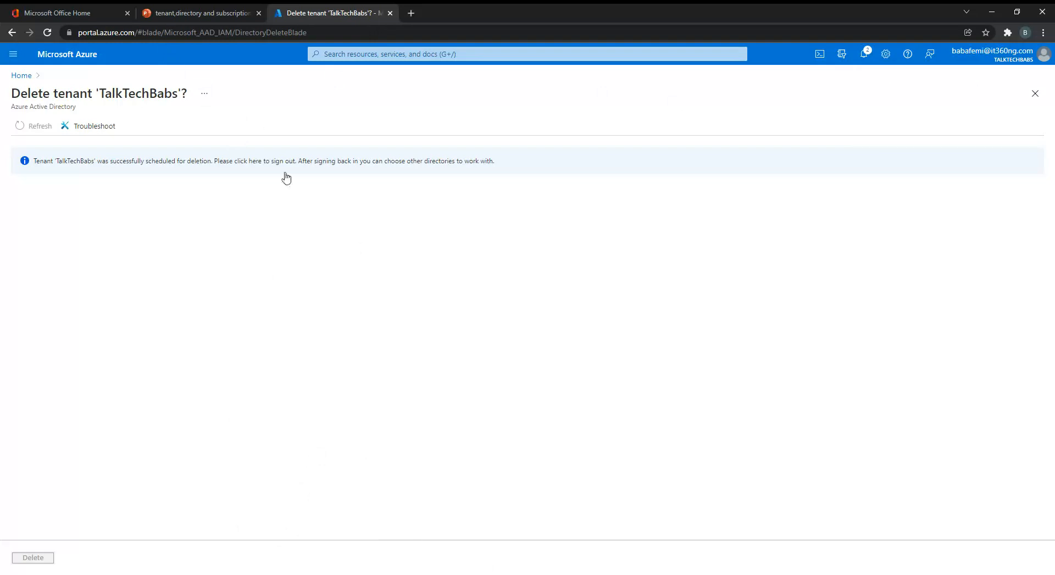
Step: Switch to the PowerPoint presentation and view the slide outlining the tenant, directory and subscription topics
click(205, 11)
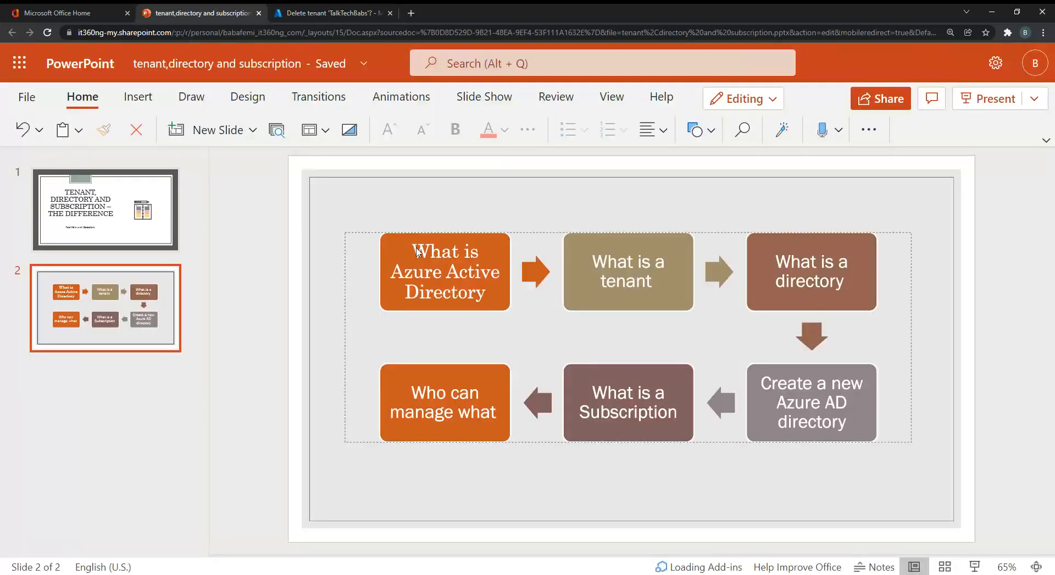
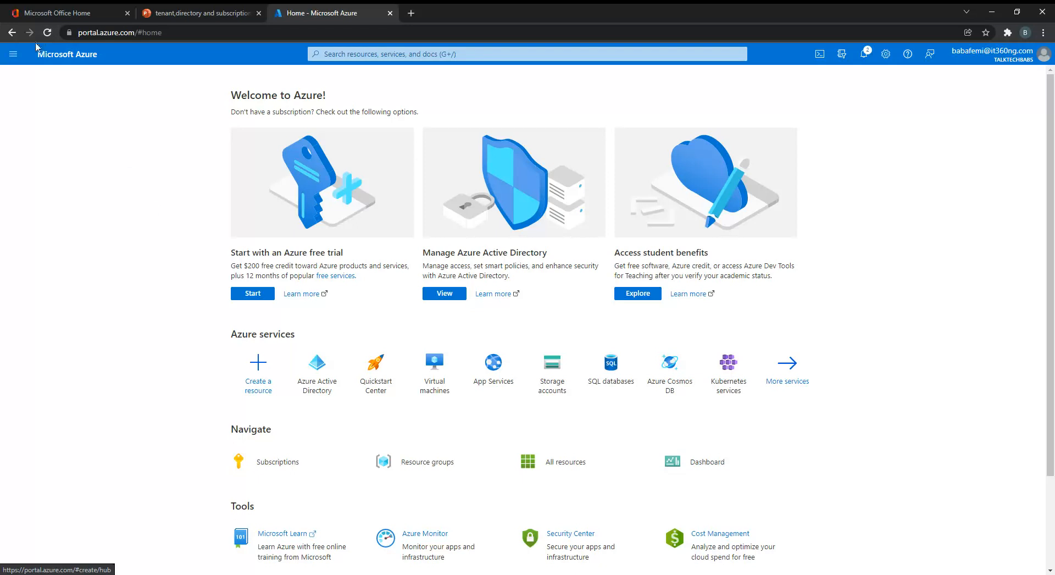
Step: Open the managed tenants list from Azure Active Directory in the Azure portal and switch to the it360ng.com tenant
click(13, 55)
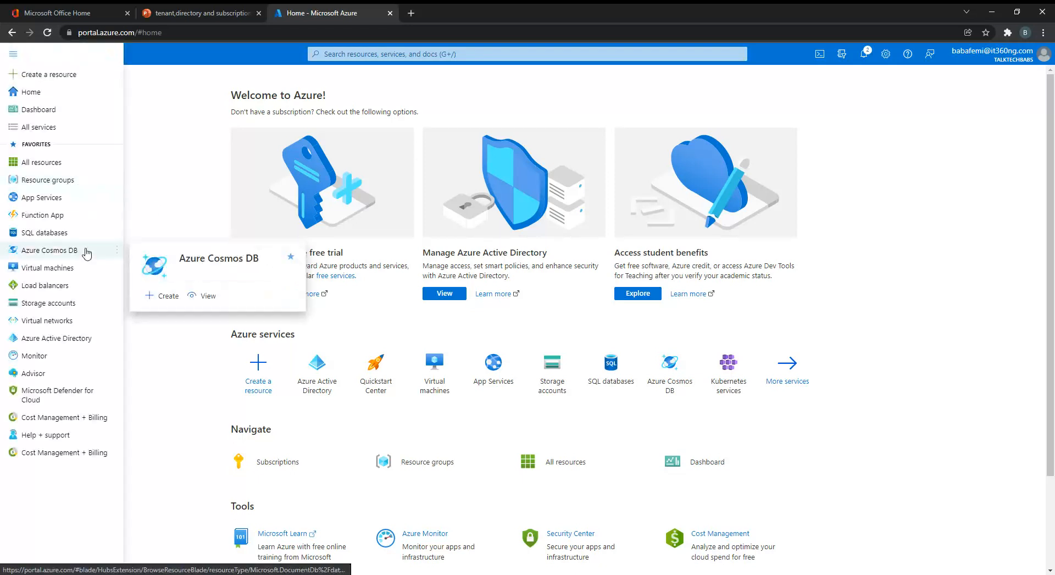
click(77, 338)
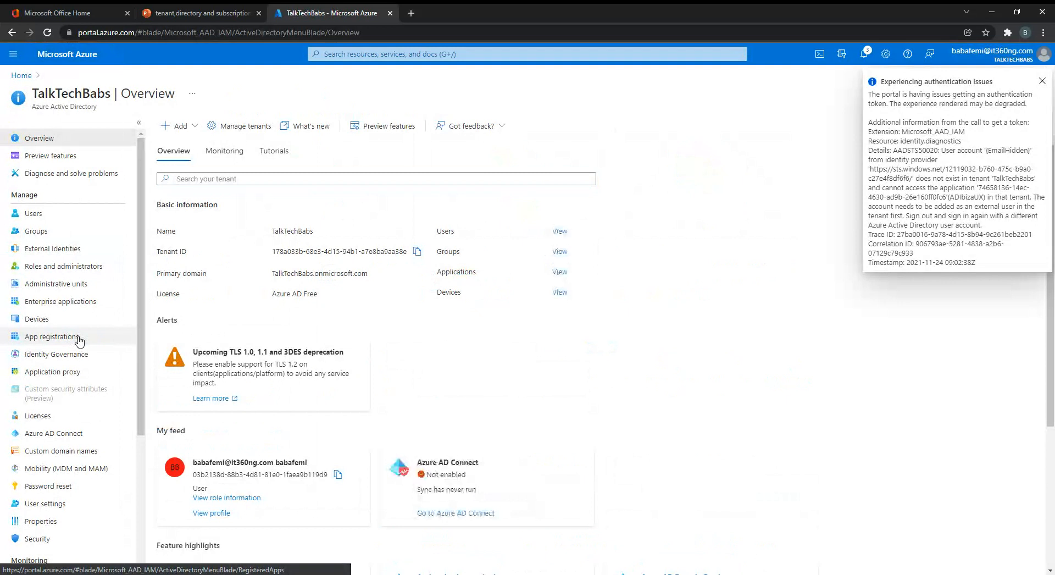
click(233, 128)
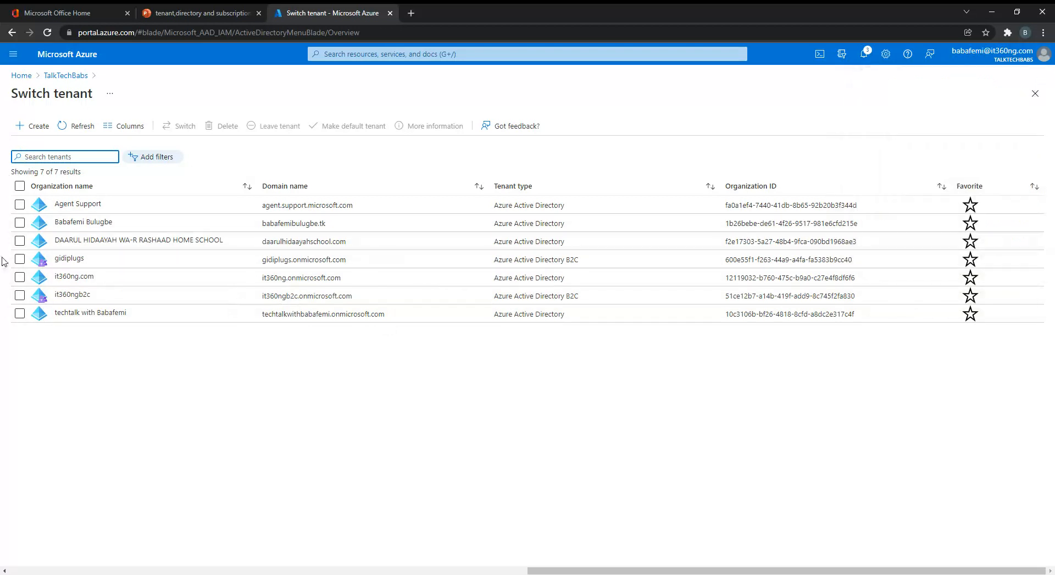
click(83, 277)
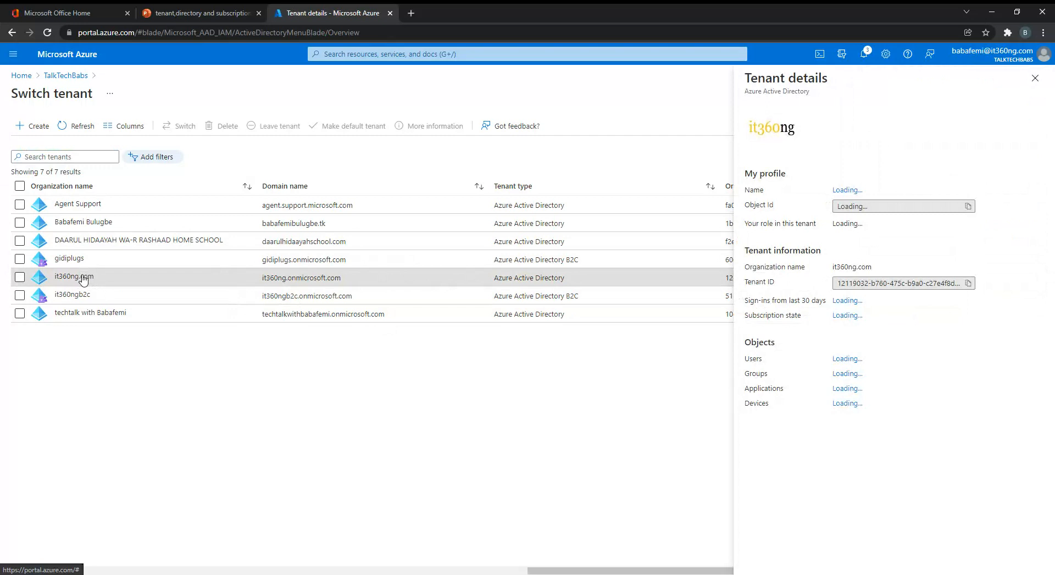
click(19, 277)
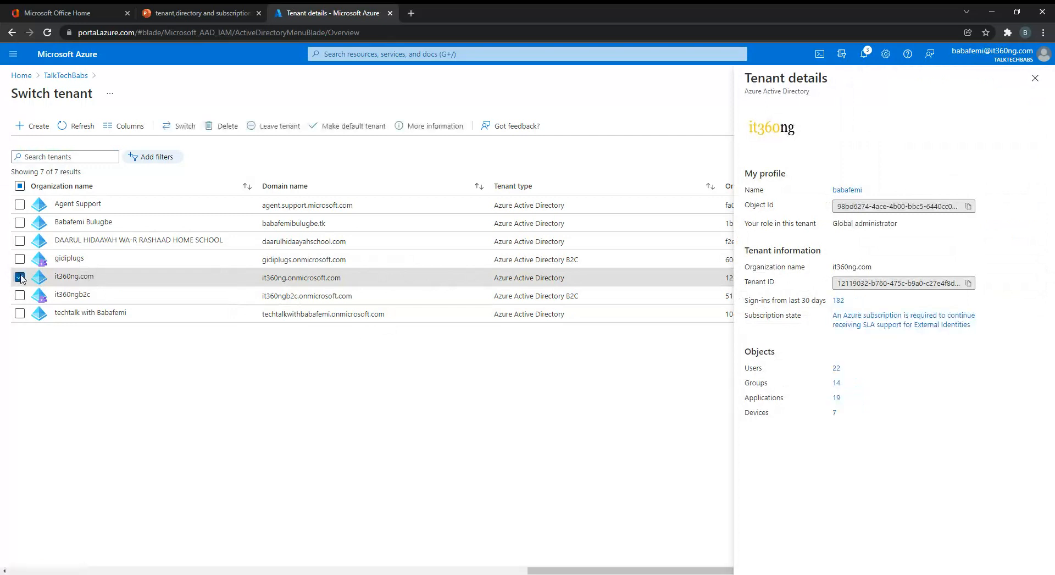
click(190, 128)
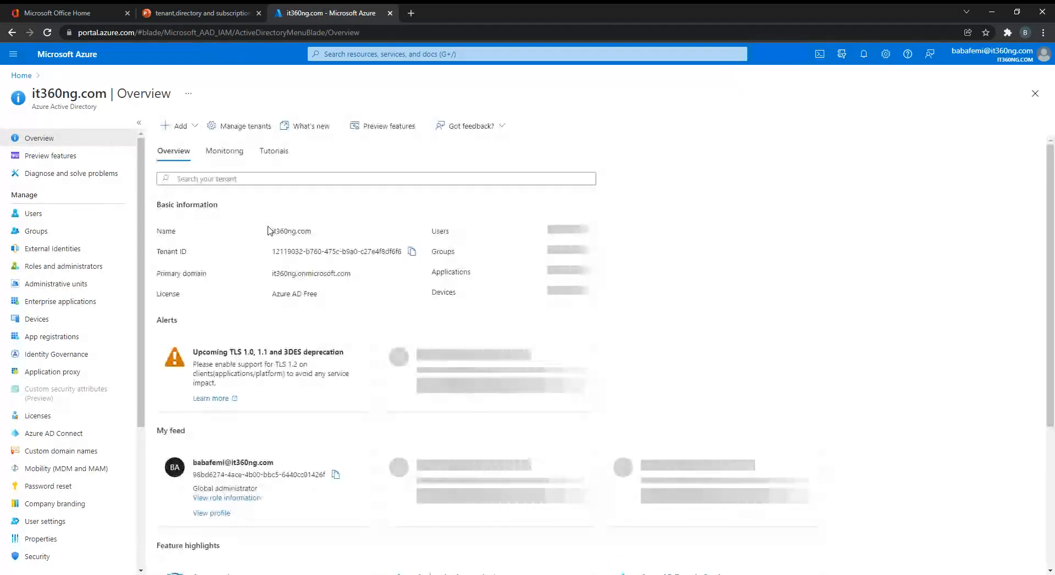
Step: Reopen the it360ng.com directory from the portal home and examine its overview and administrative roles
click(29, 77)
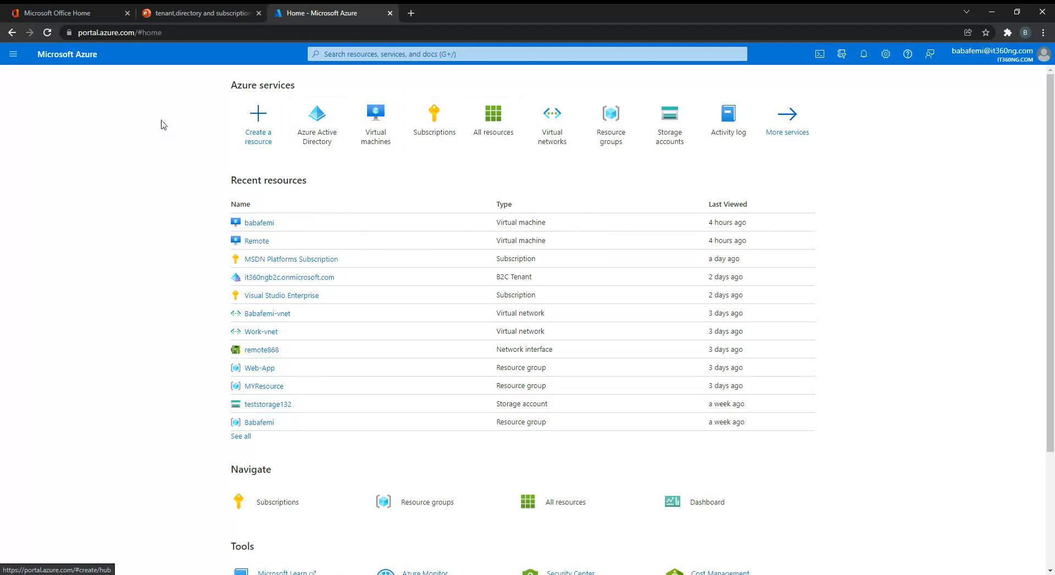
click(14, 55)
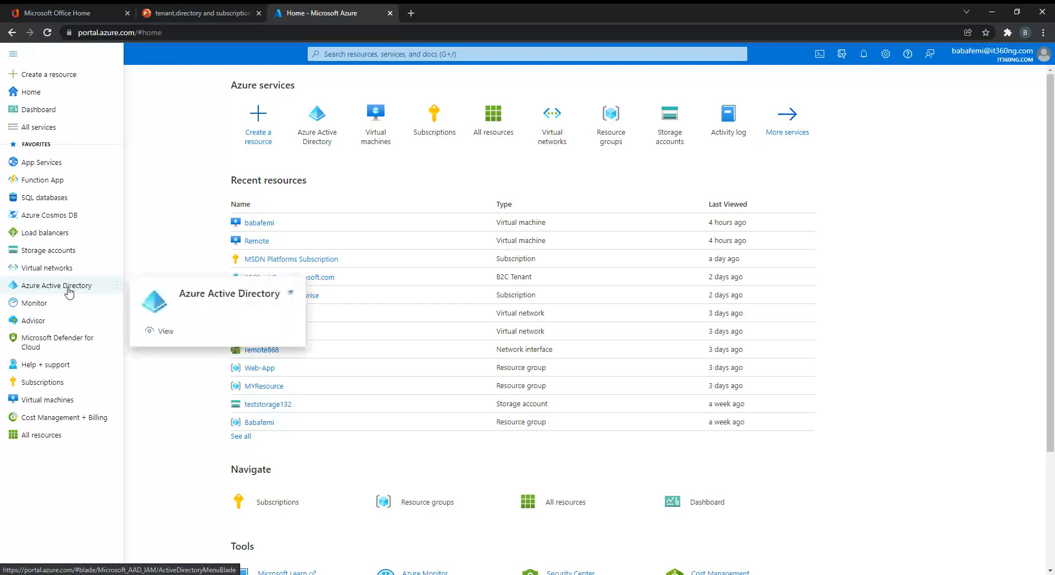
click(69, 292)
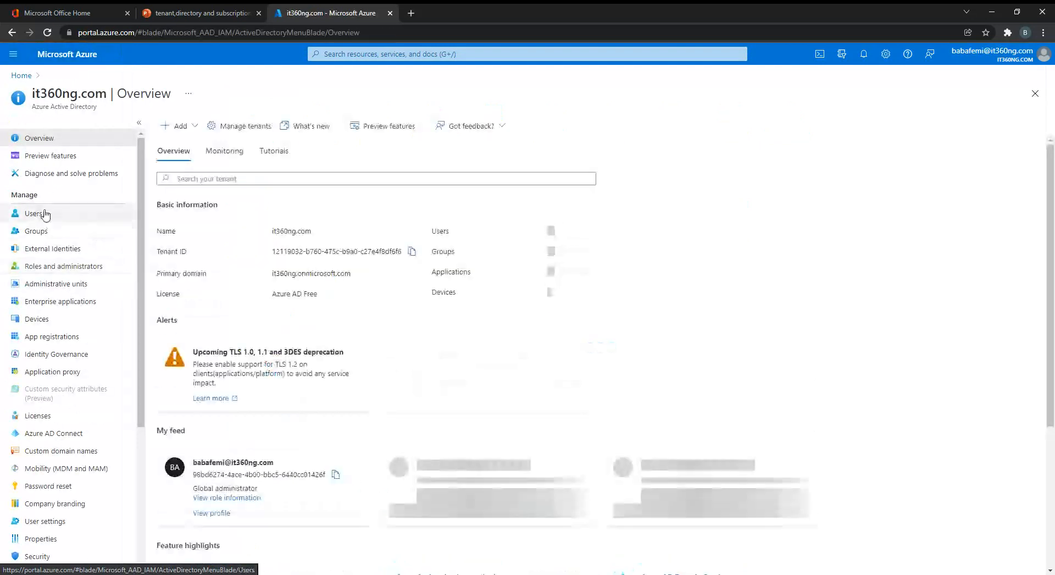
click(56, 247)
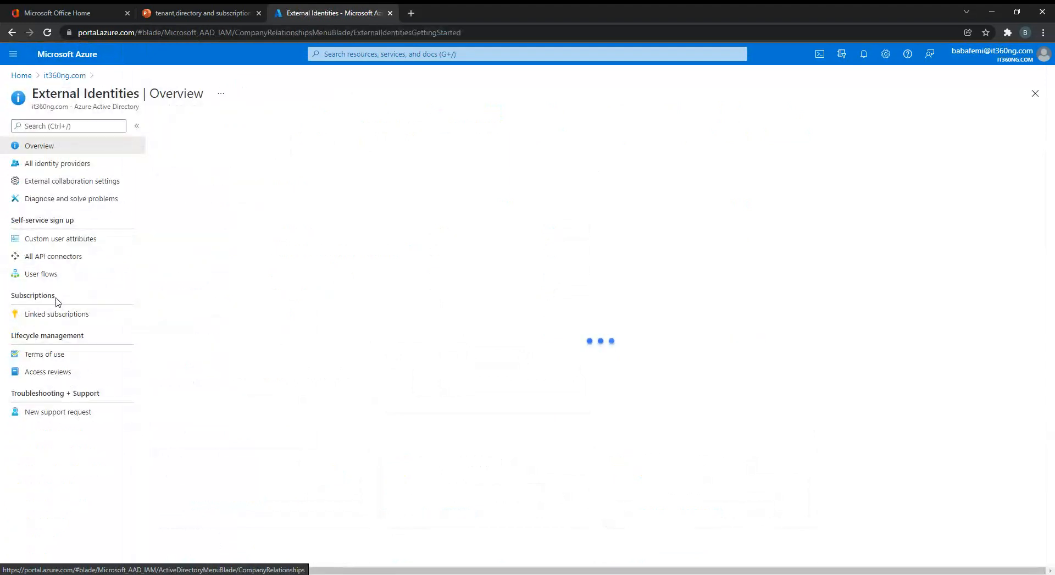
click(55, 75)
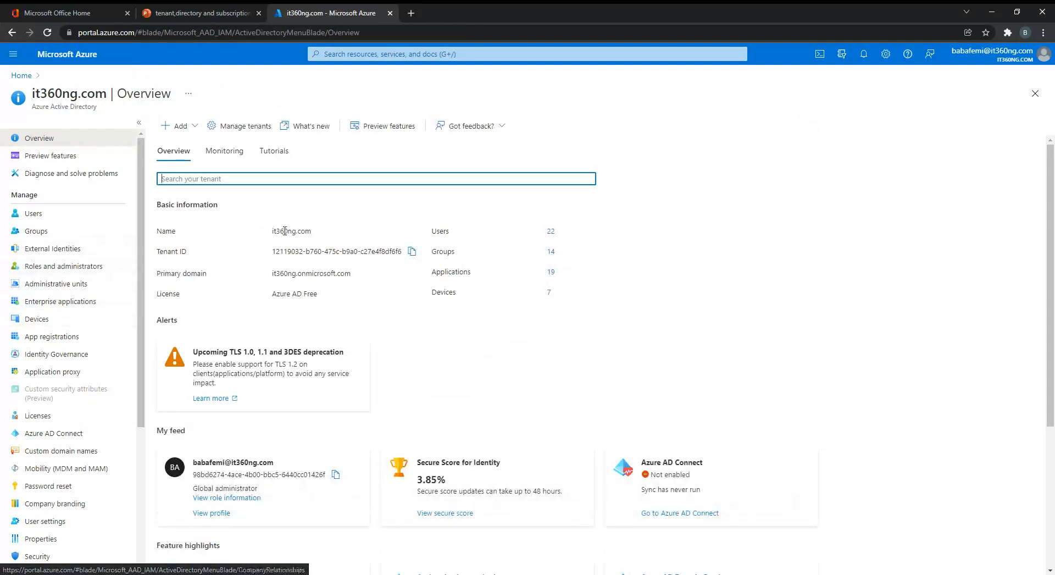
click(66, 268)
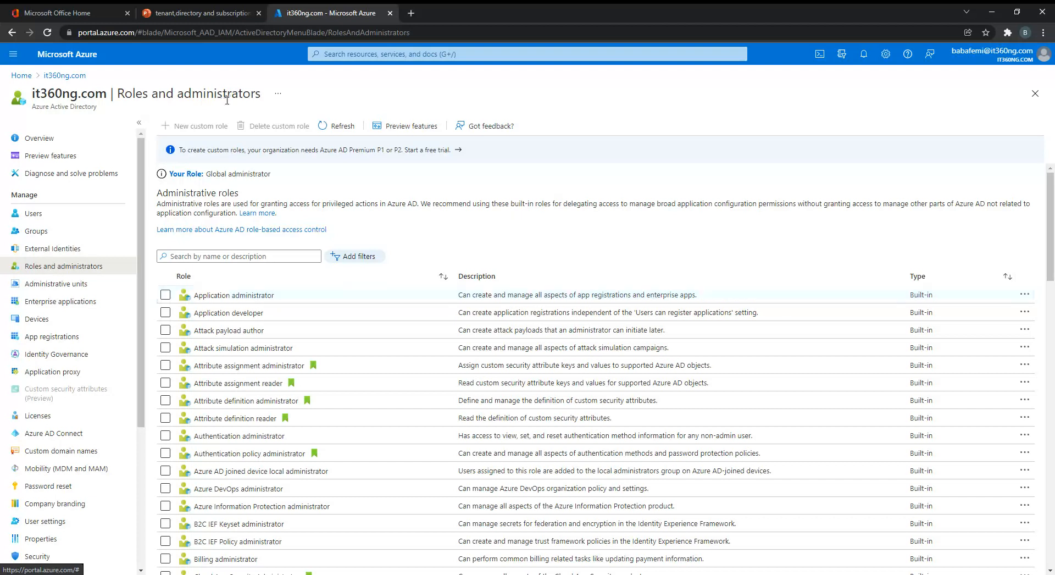
click(65, 79)
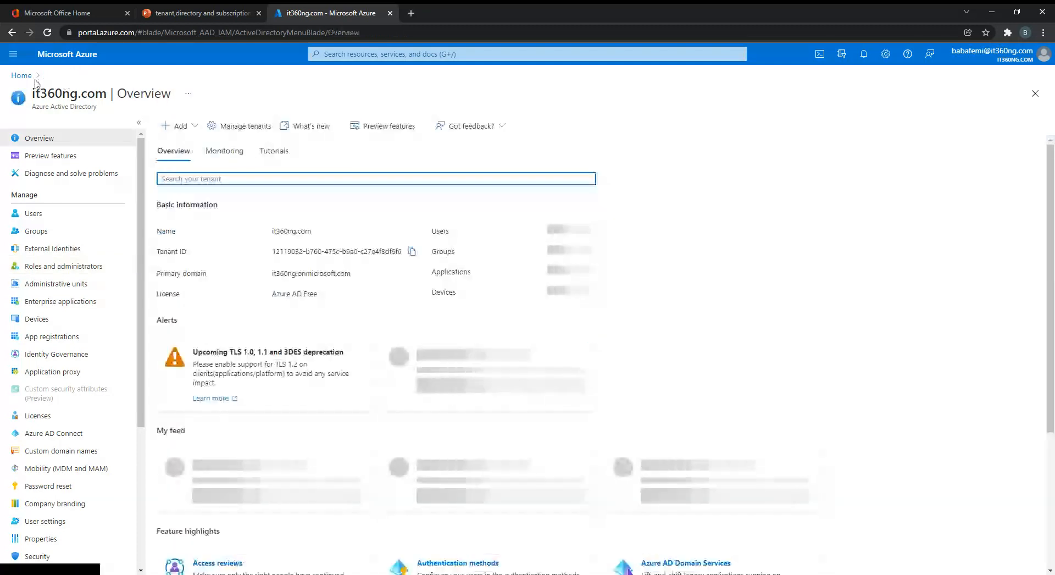
Step: Return to the portal home, view the subscriptions list and open the MSDN Platforms Subscription overview
click(26, 78)
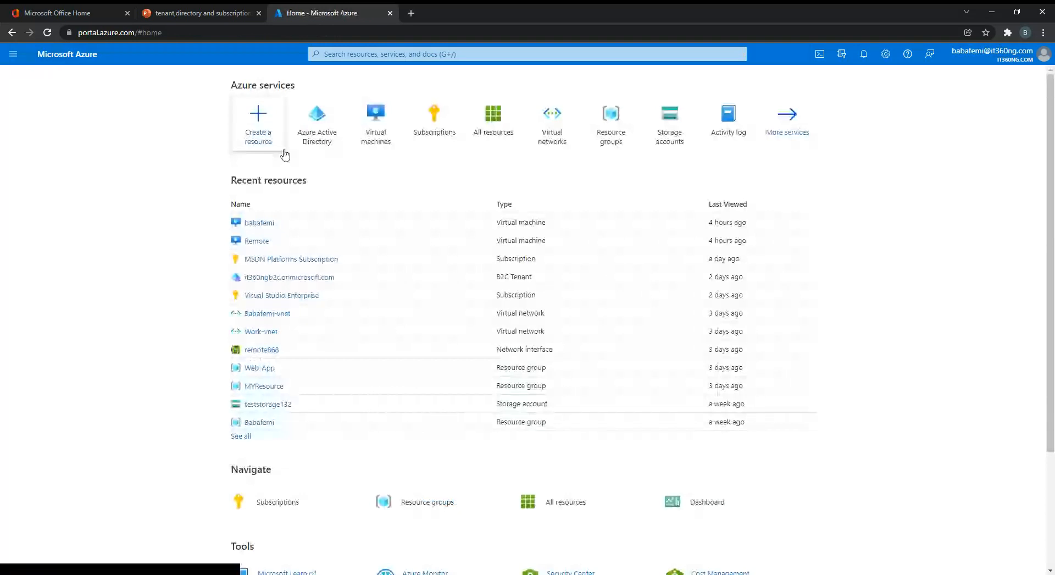
click(440, 142)
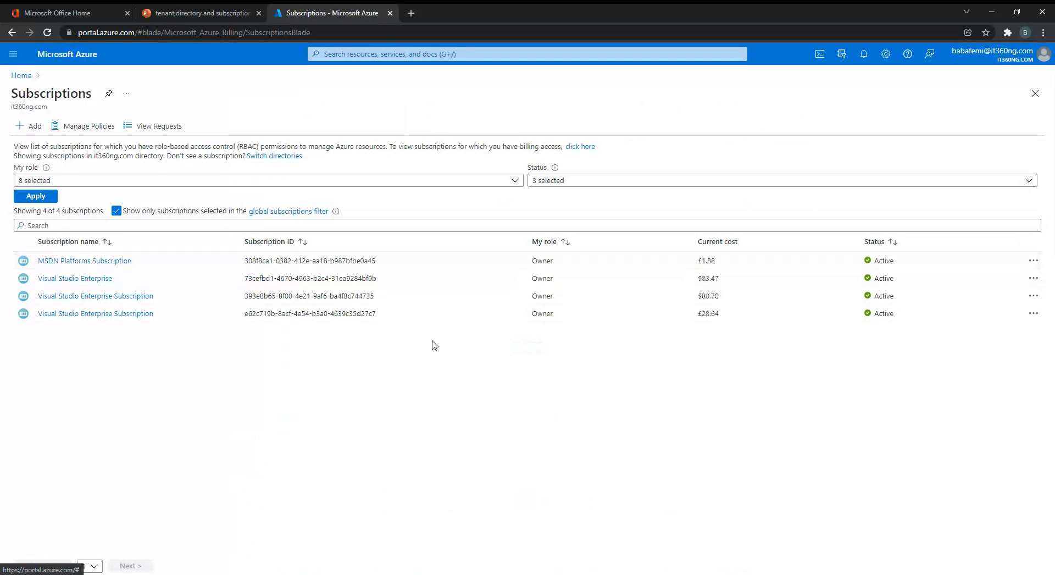
click(70, 259)
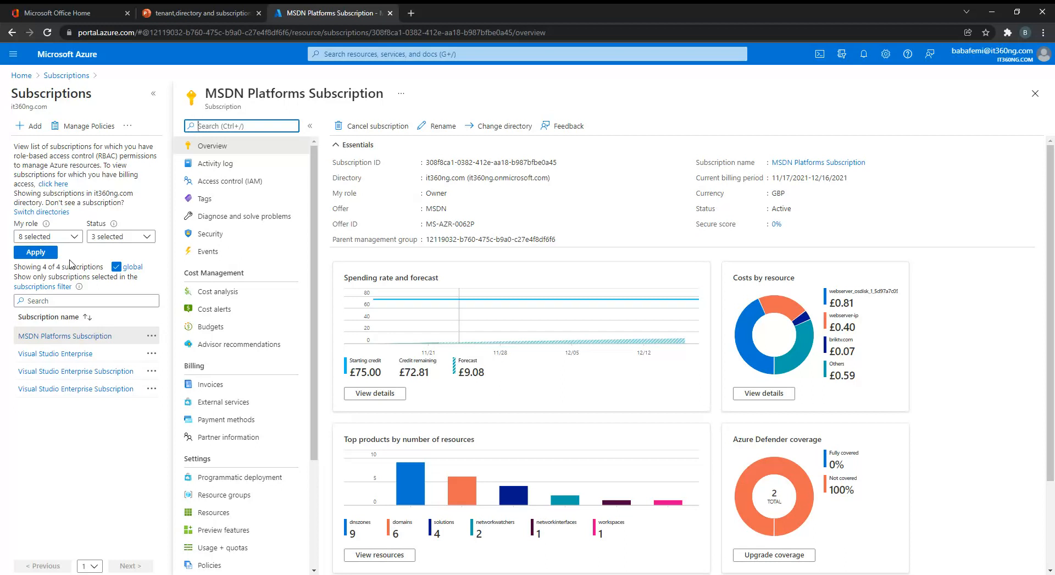
Step: Start adding a role assignment in the MSDN Platforms Subscription's access control and examine the available roles
click(269, 180)
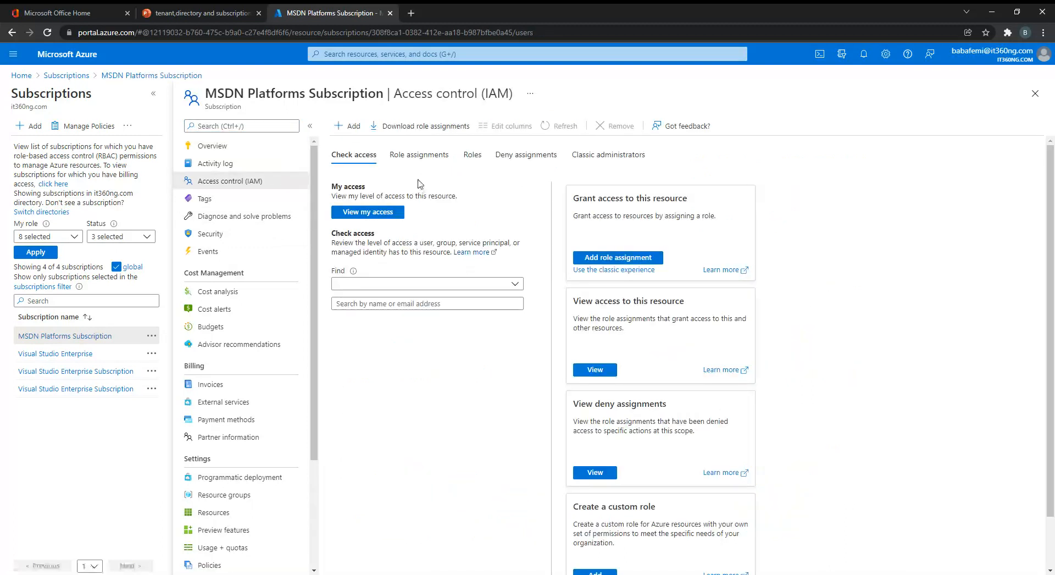
click(353, 130)
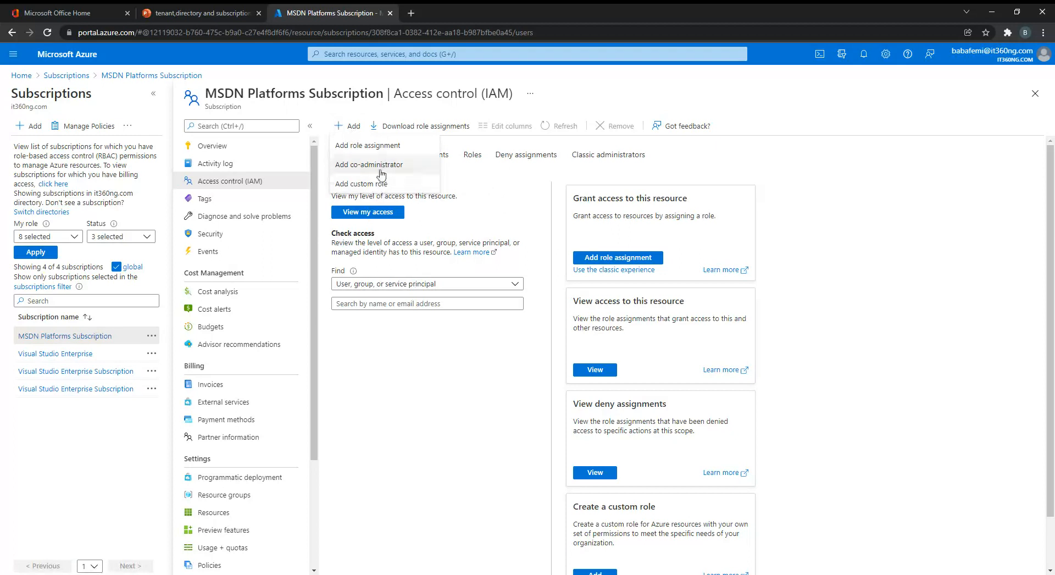
click(392, 146)
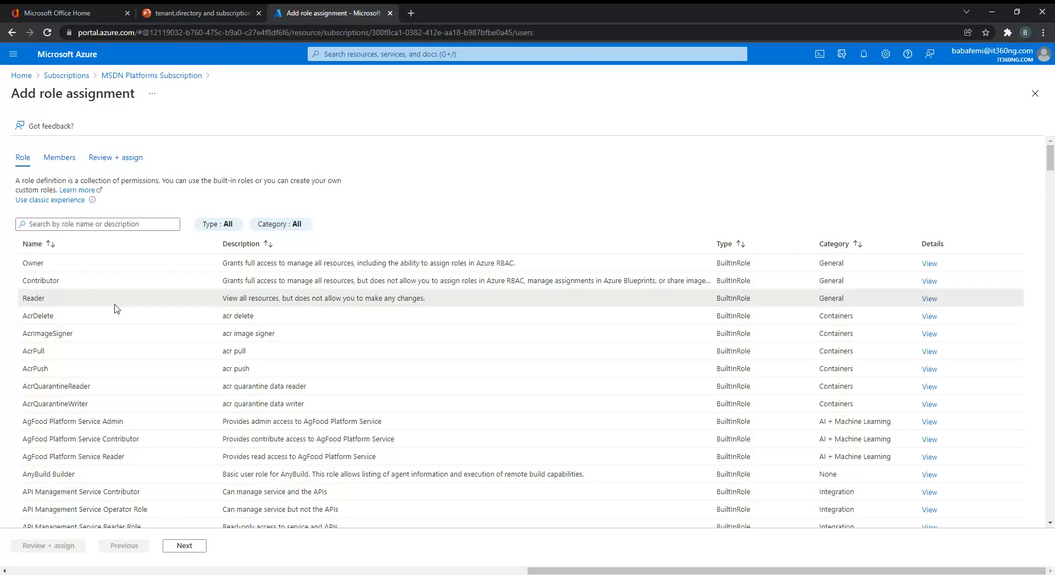
drag(115, 305, 241, 367)
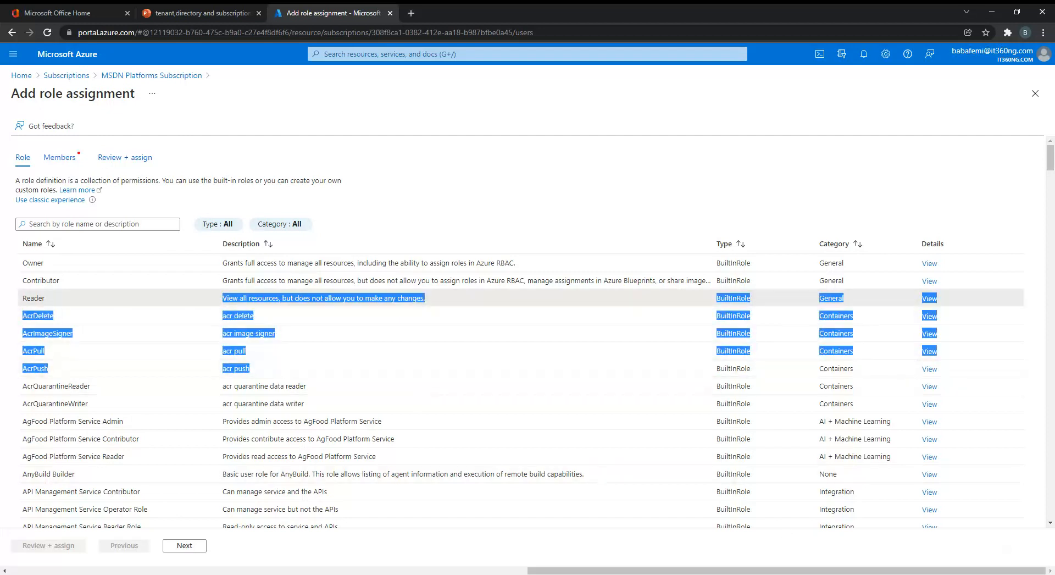